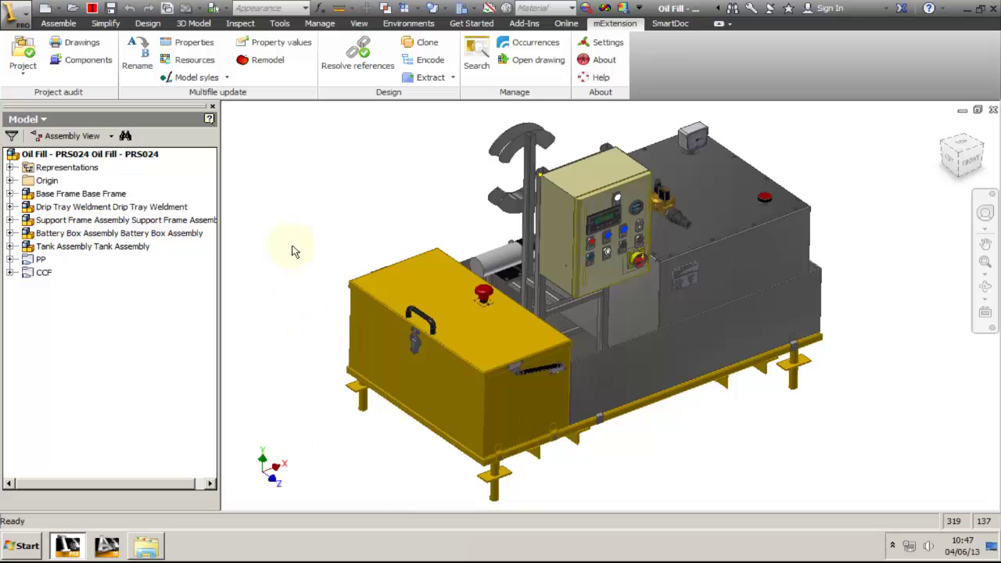
- Run mExtension's Check project consistence on the whole project from the Project dropdown
left_click(22, 75)
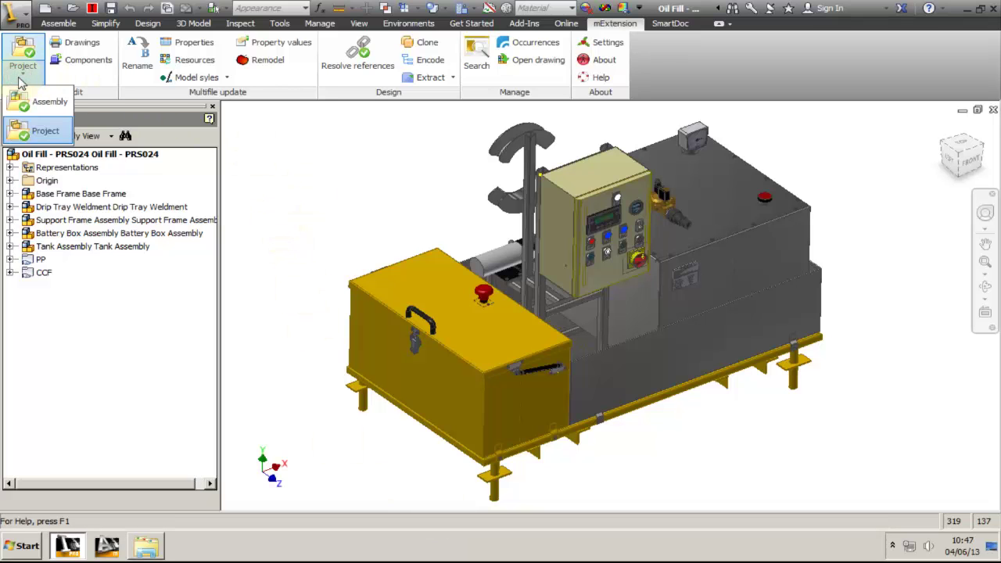
left_click(67, 133)
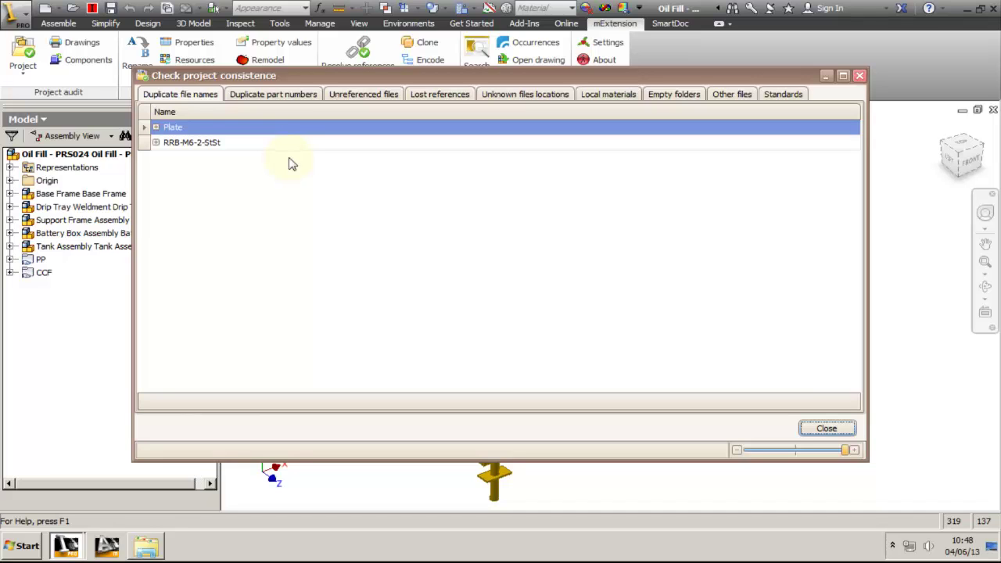
- Expand the Plate duplicate file names to show both Plate.ipt paths
left_click(155, 128)
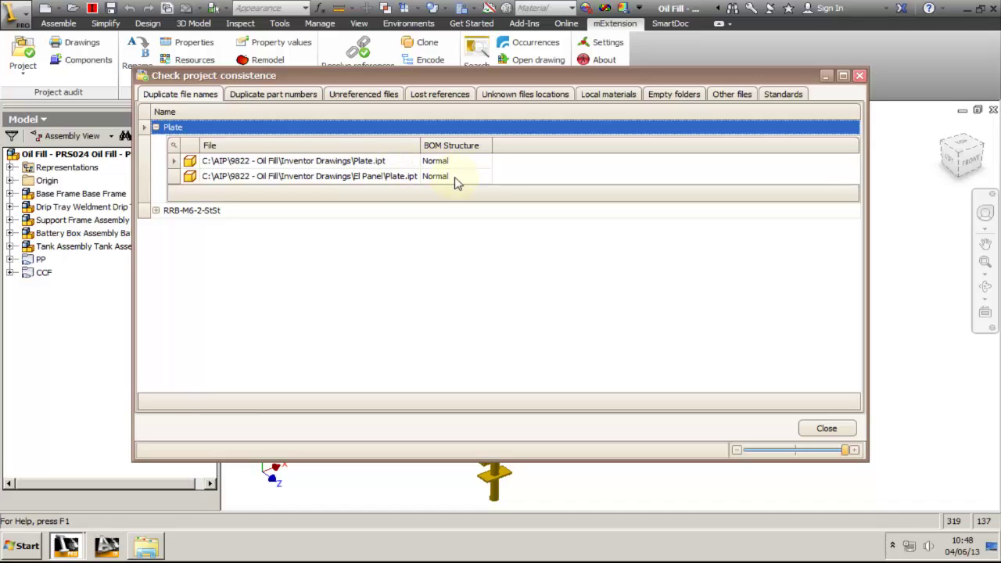
right_click(404, 164)
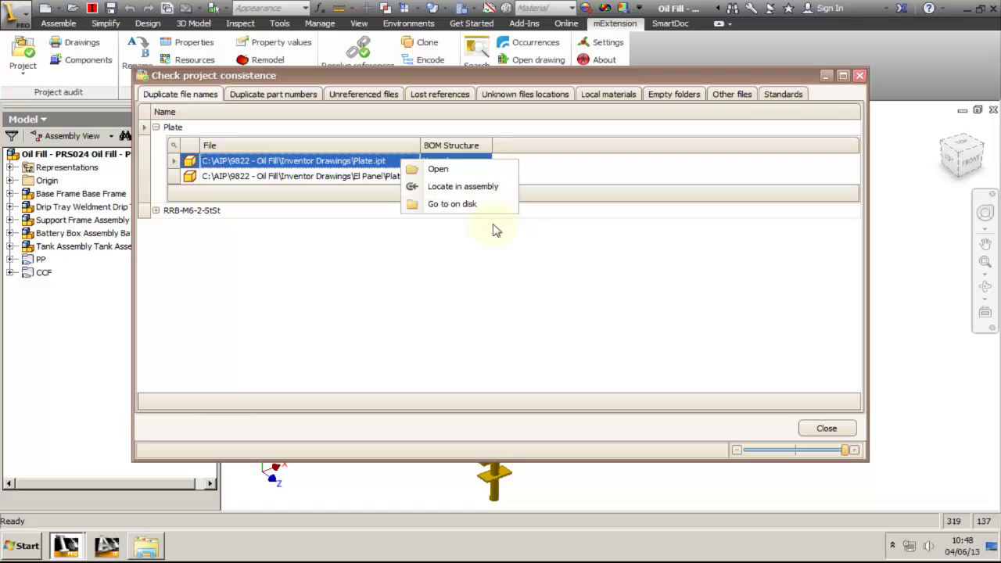
left_click(499, 252)
- Move the audit dialog lower and locate the first Plate.ipt in the assembly
left_click_drag(446, 69, 364, 312)
right_click(187, 399)
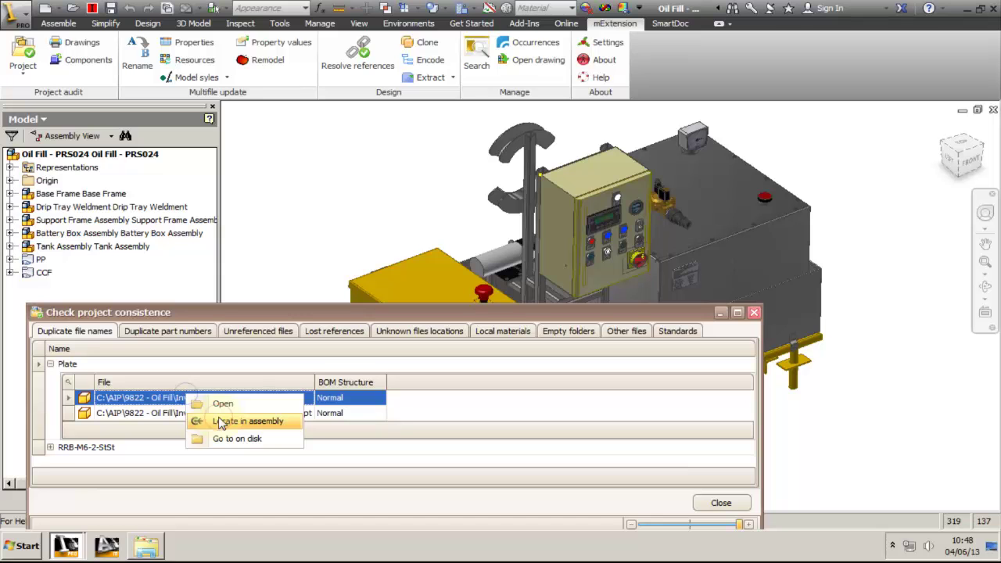
left_click(227, 422)
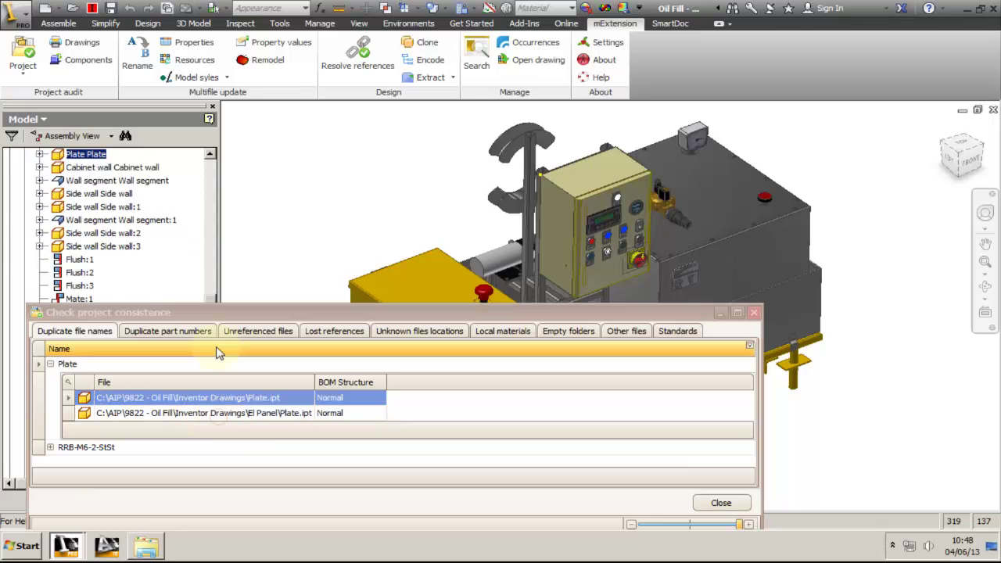
- Locate both Plate.ipt copies in the assembly browser, then expand the RRB-M6-2-StSt duplicate paths
left_click(84, 155)
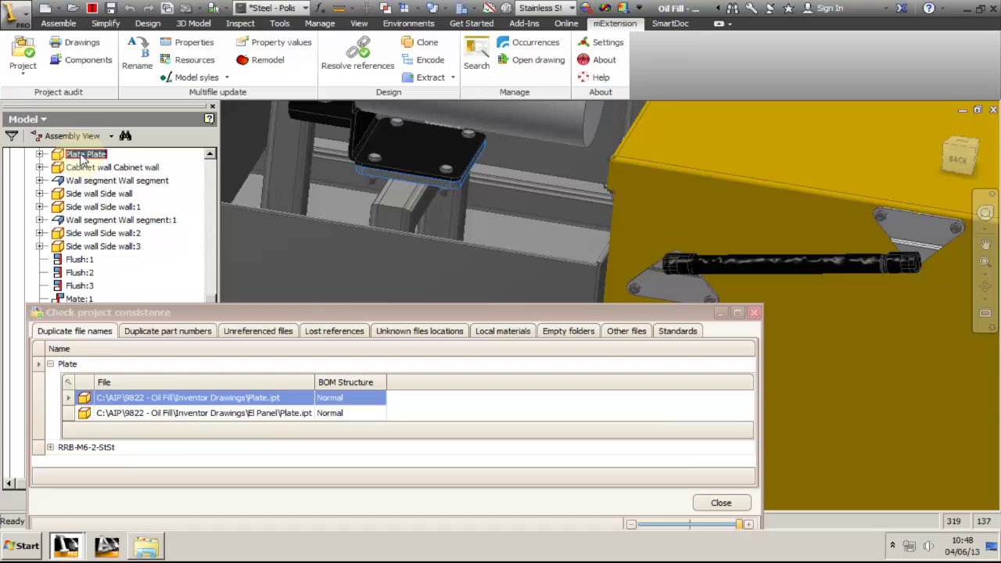
right_click(156, 413)
left_click(168, 442)
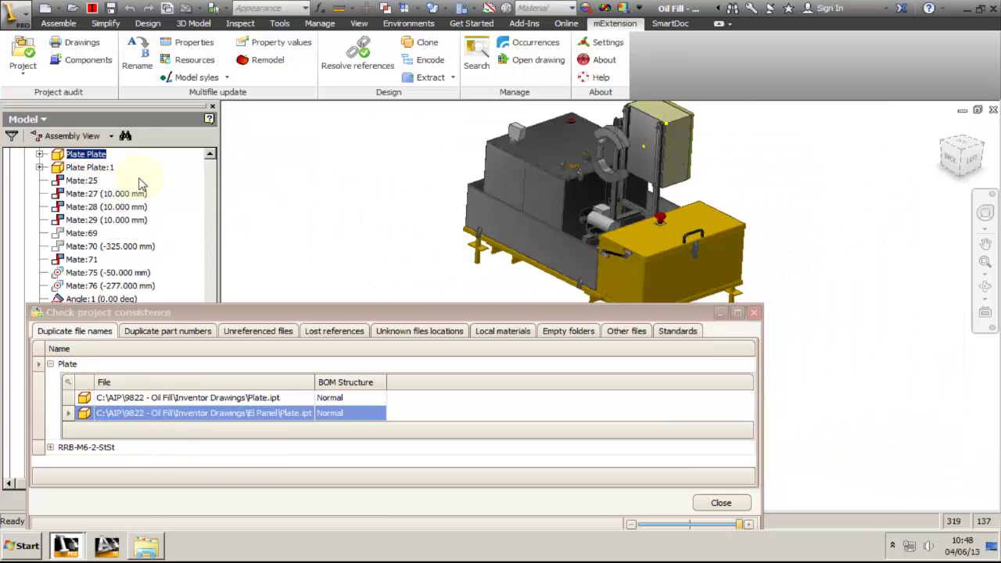
left_click(101, 166)
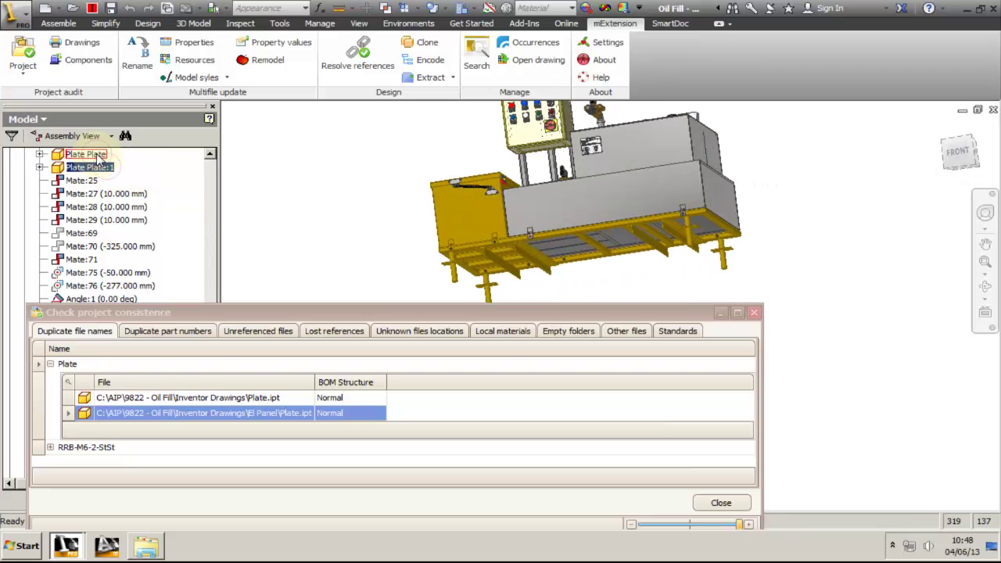
left_click(98, 156)
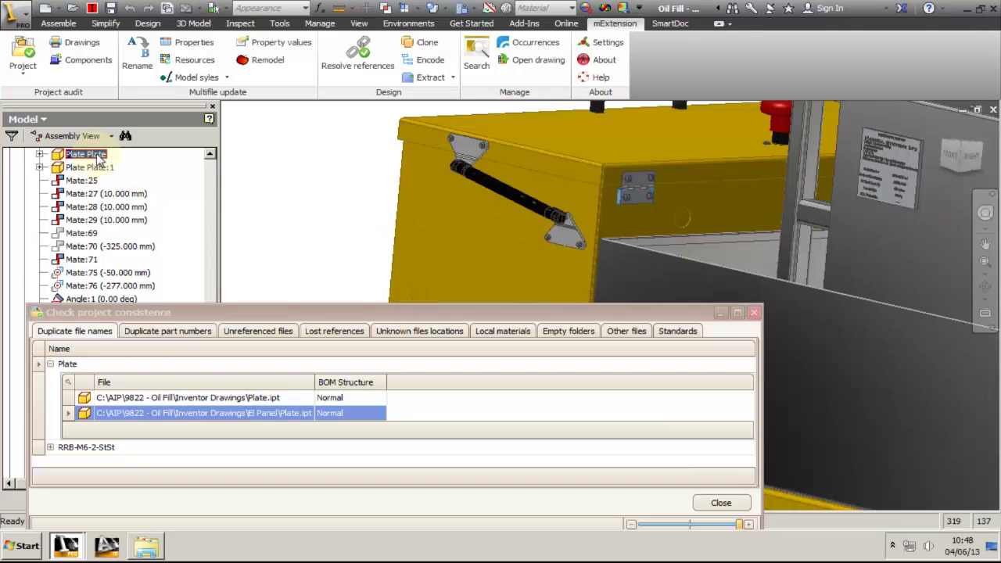
left_click(50, 447)
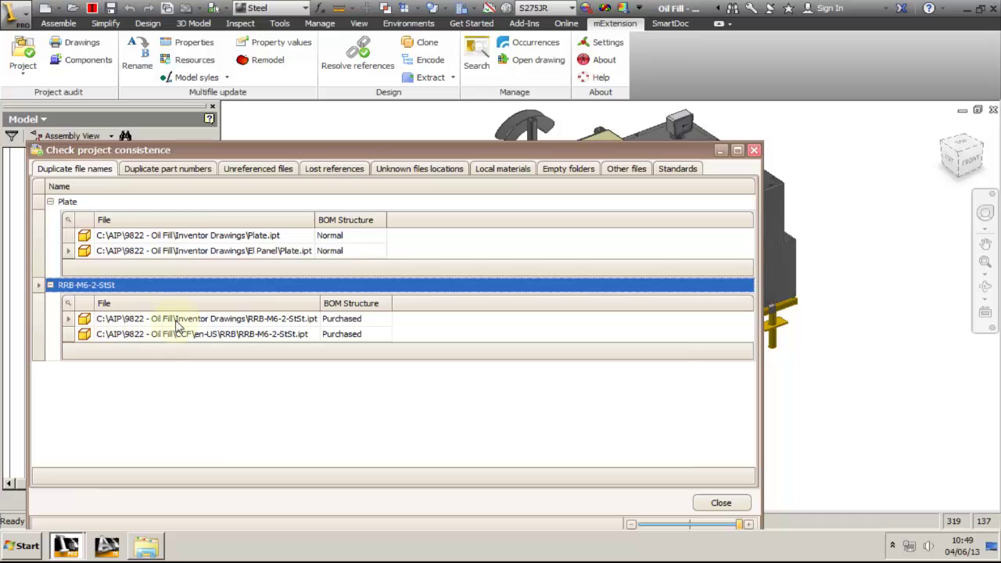
right_click(287, 322)
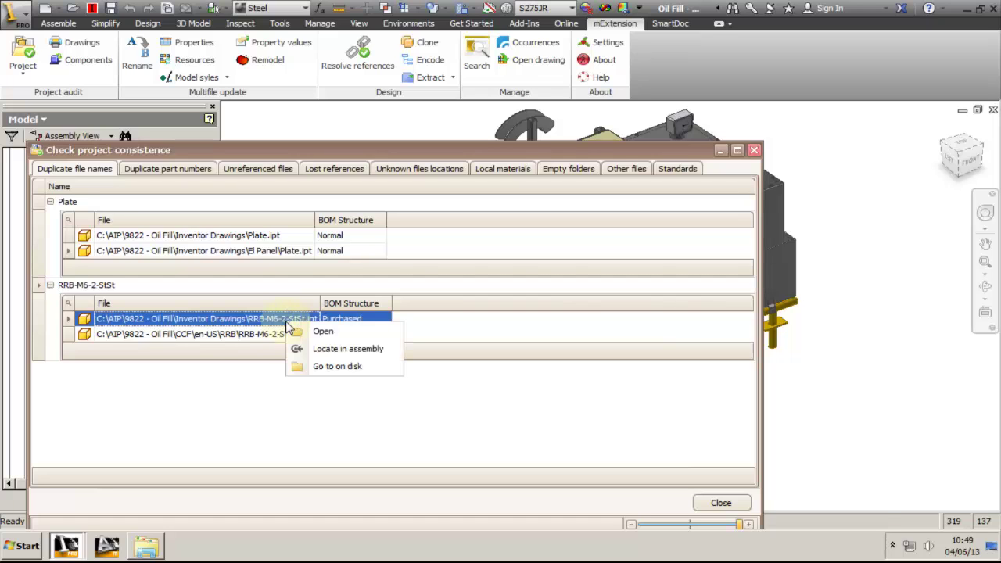
left_click(336, 367)
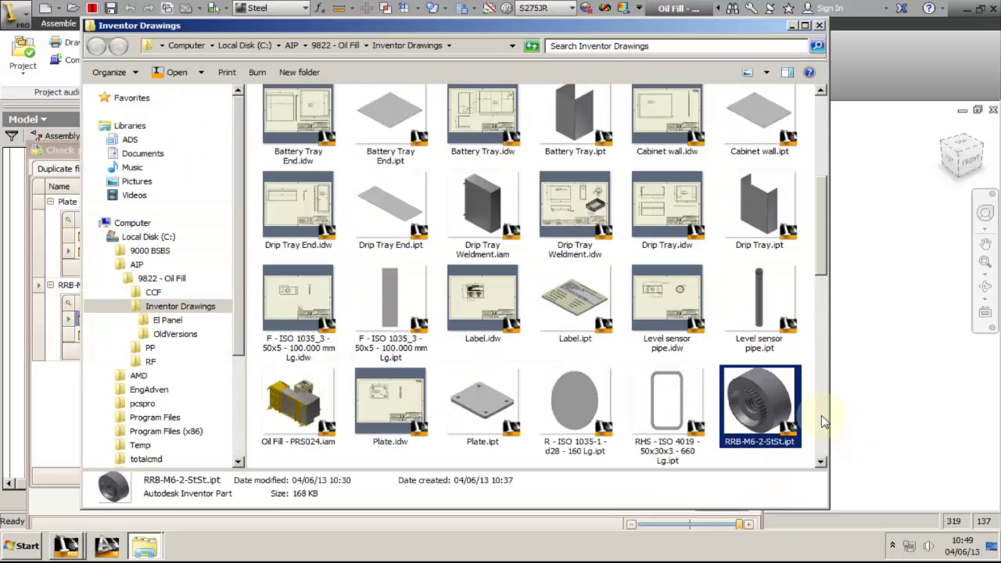
left_click(819, 25)
right_click(276, 321)
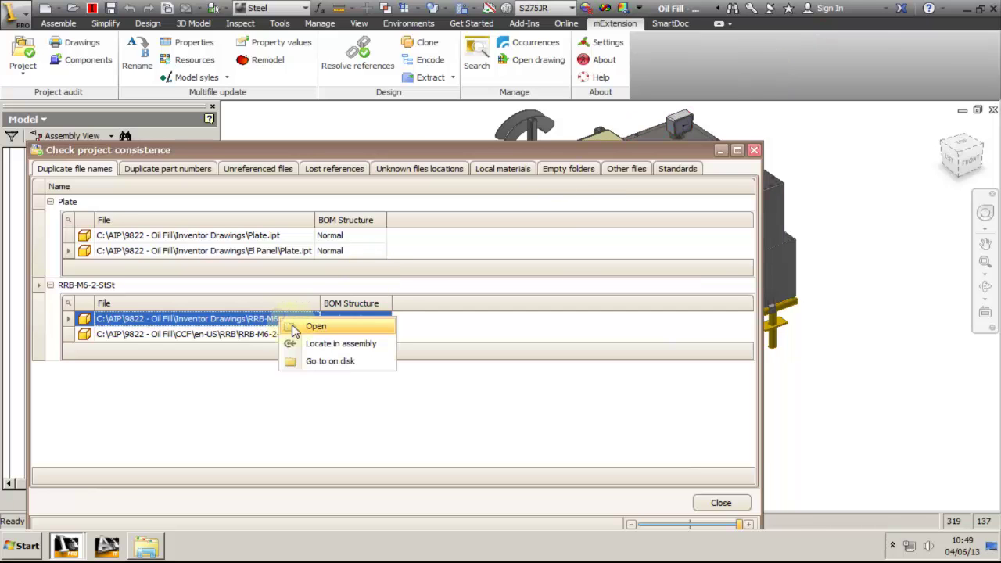
left_click(306, 326)
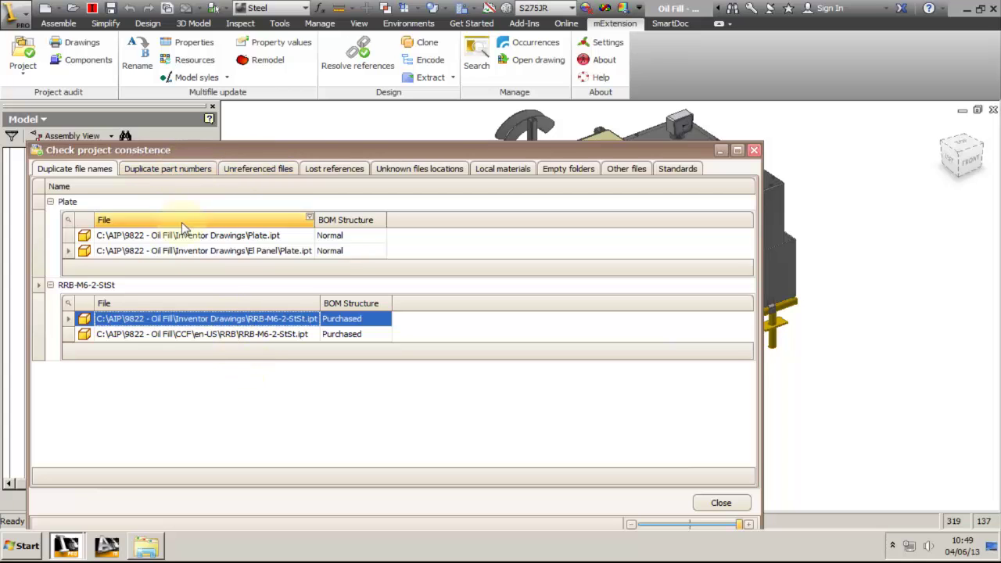
left_click(164, 169)
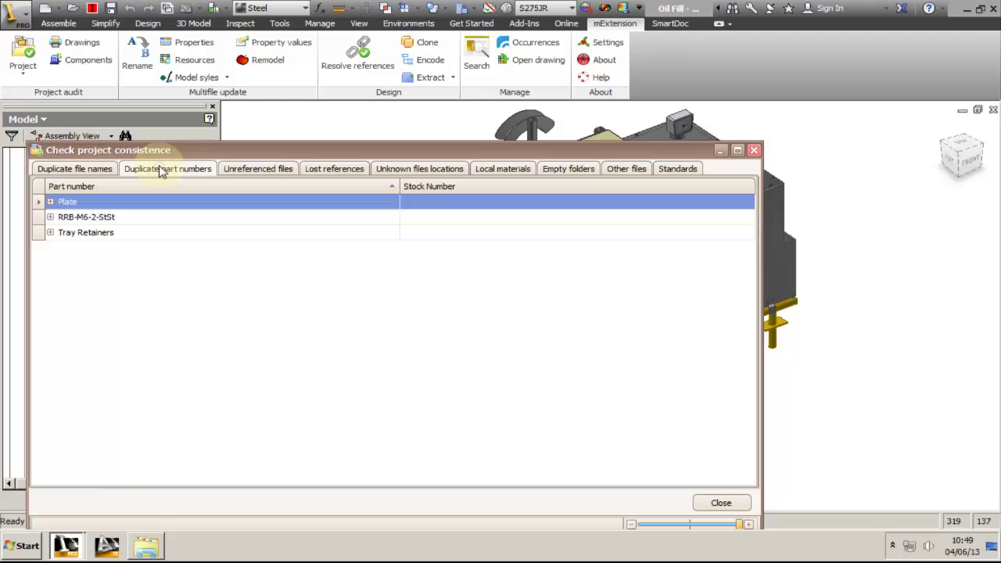
- Expand the Plate, RRB-M6-2-StSt and Tray Retainers part-number duplicates, then list unreferenced files
left_click(50, 202)
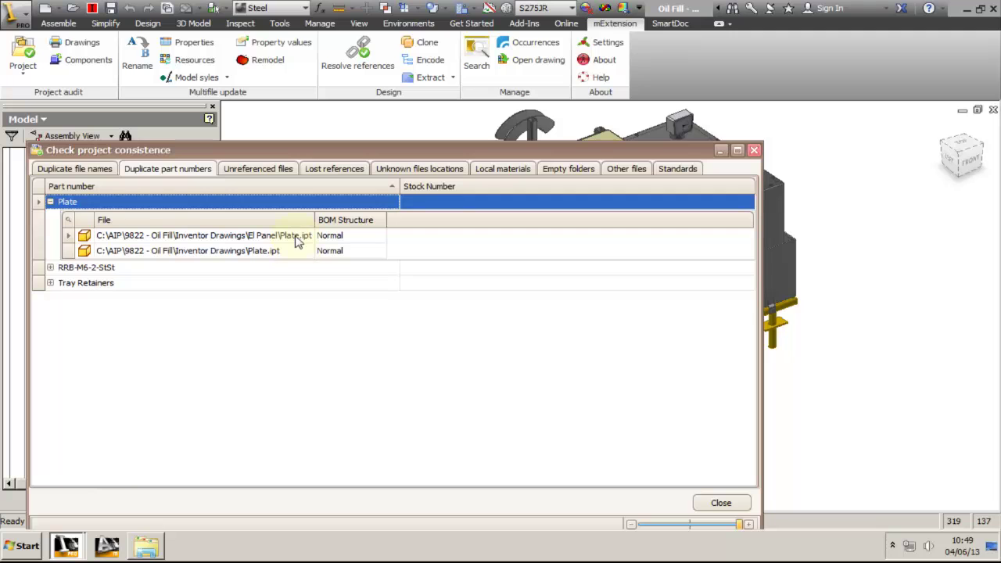
left_click(50, 268)
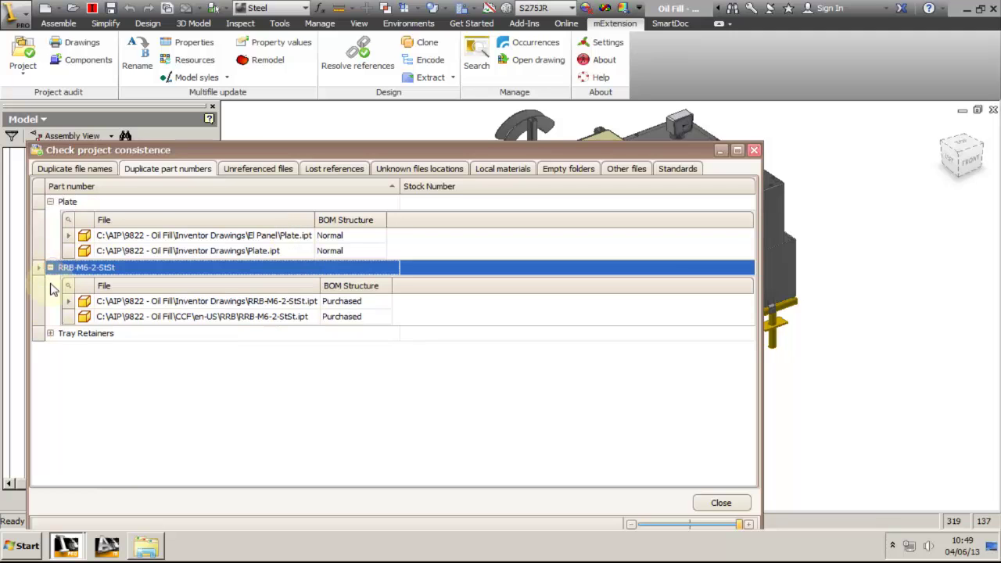
left_click(50, 334)
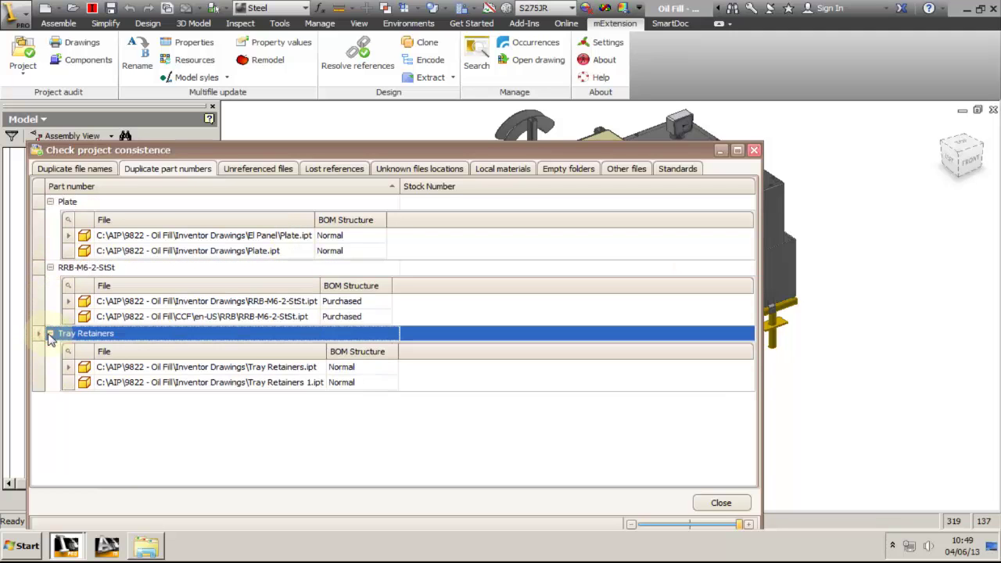
left_click(448, 132)
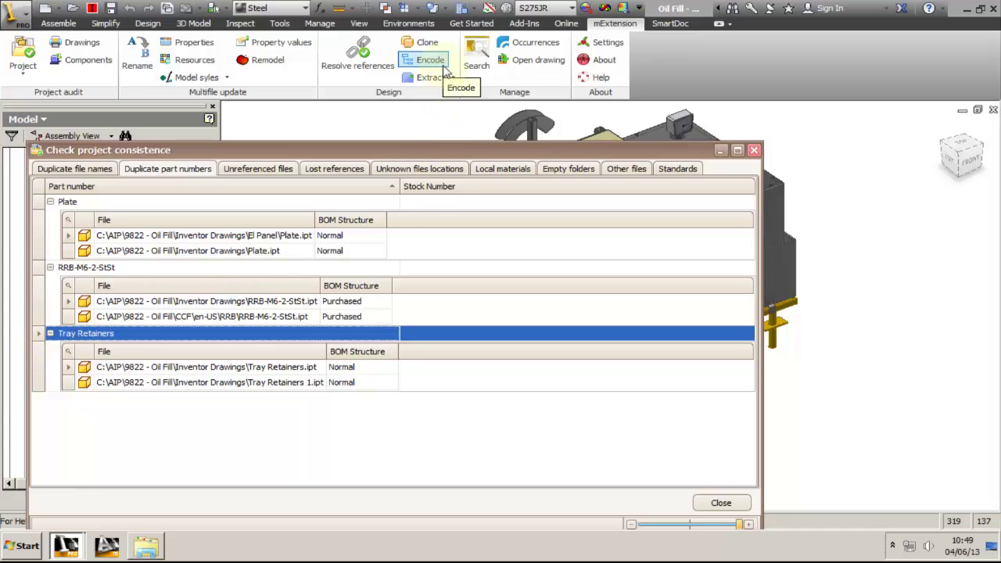
left_click(258, 170)
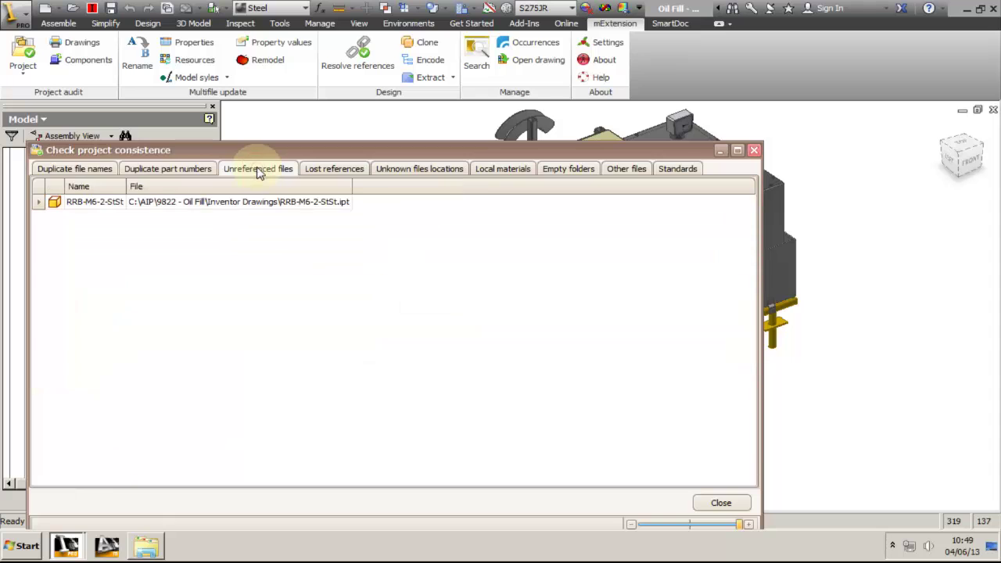
- Show the unreferenced RRB-M6-2-StSt.ipt in its Inventor Drawings folder window
left_click(107, 205)
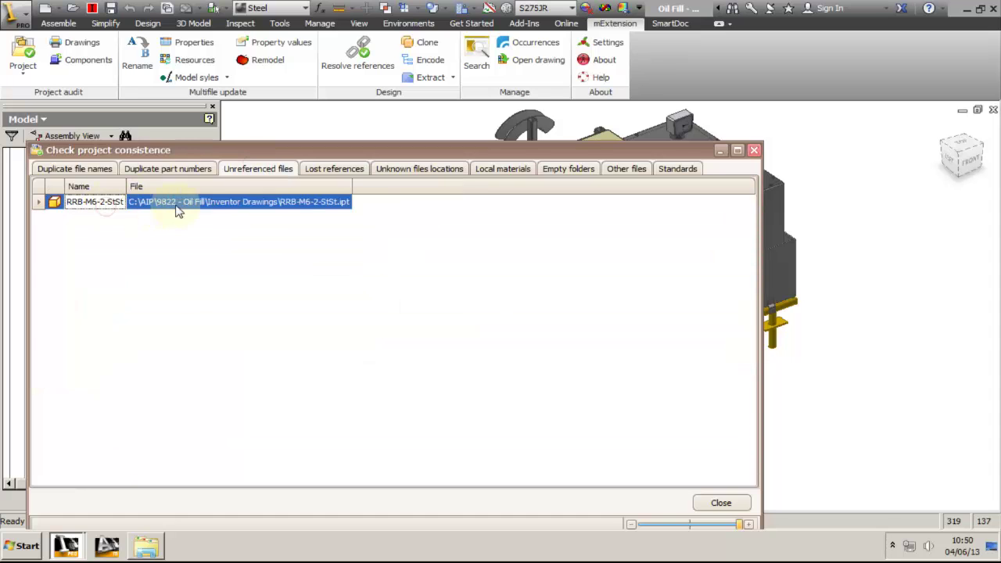
right_click(350, 205)
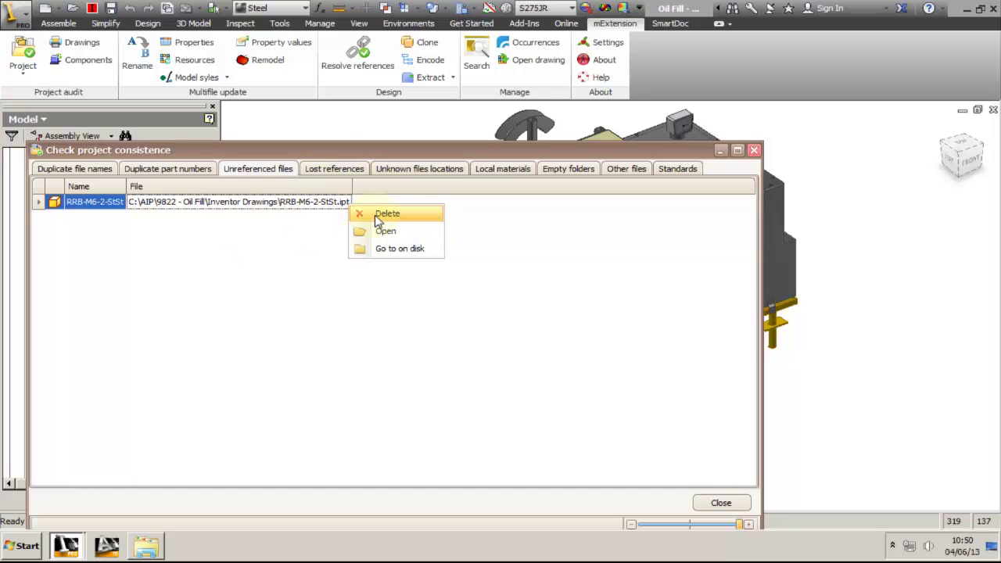
left_click(399, 249)
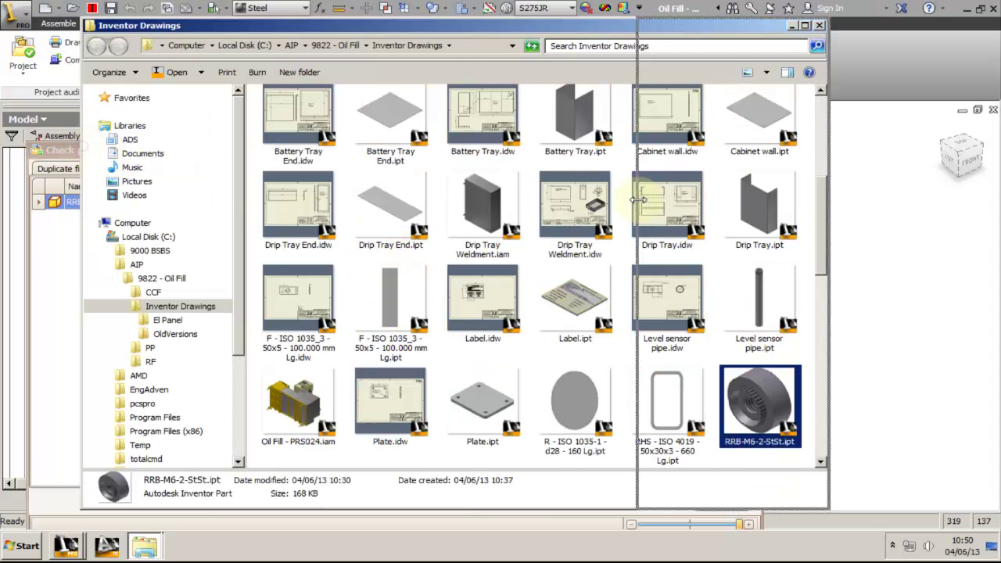
left_click_drag(81, 153, 636, 200)
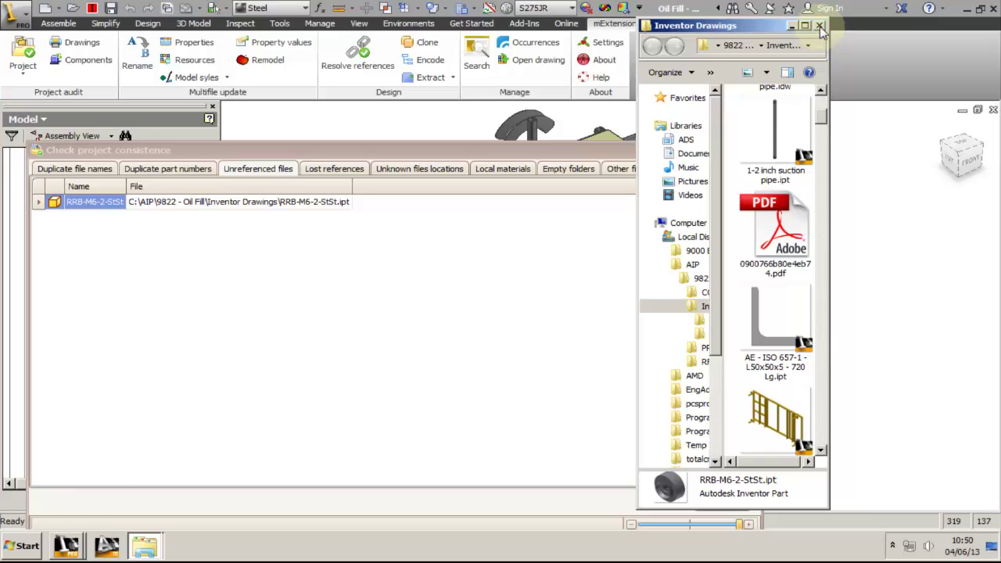
left_click_drag(827, 92, 975, 275)
left_click(931, 285)
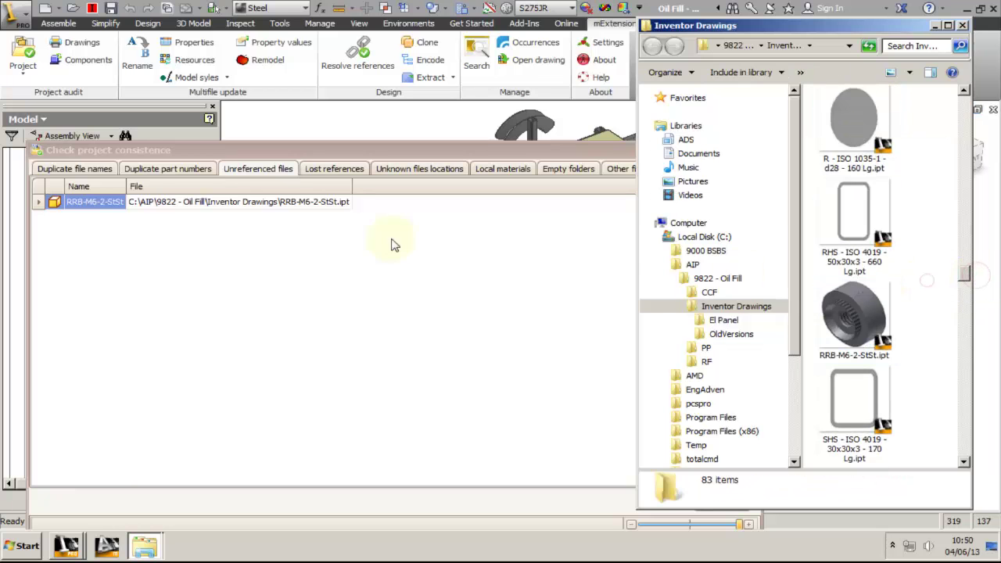
- Delete the unreferenced RRB-M6-2-StSt.ipt and confirm with Yes
right_click(159, 205)
left_click(176, 210)
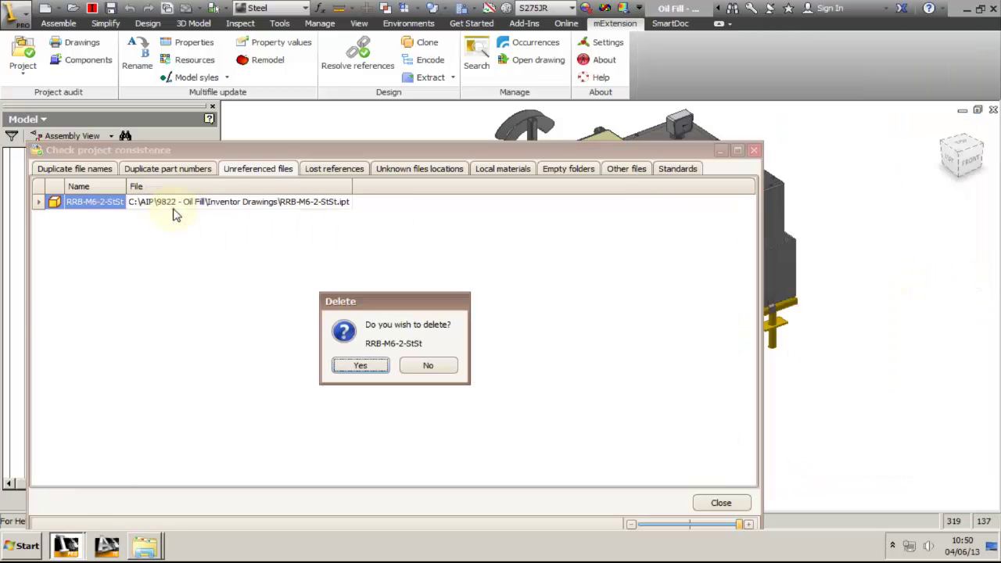
left_click(361, 367)
- Minimize the Inventor Drawings folder and show the lost references, listing Short Plate.ipt
mouse_move(157, 547)
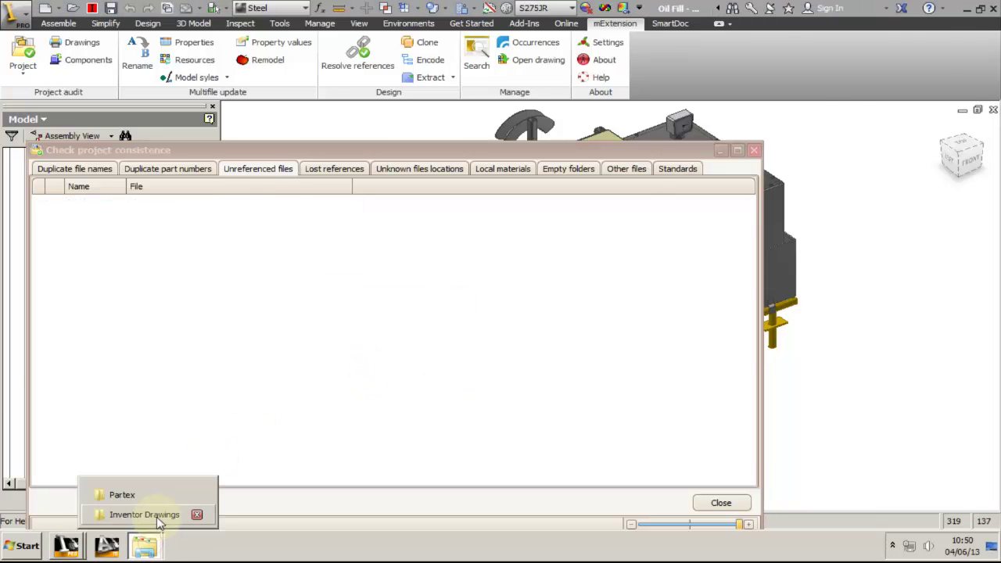
left_click(149, 514)
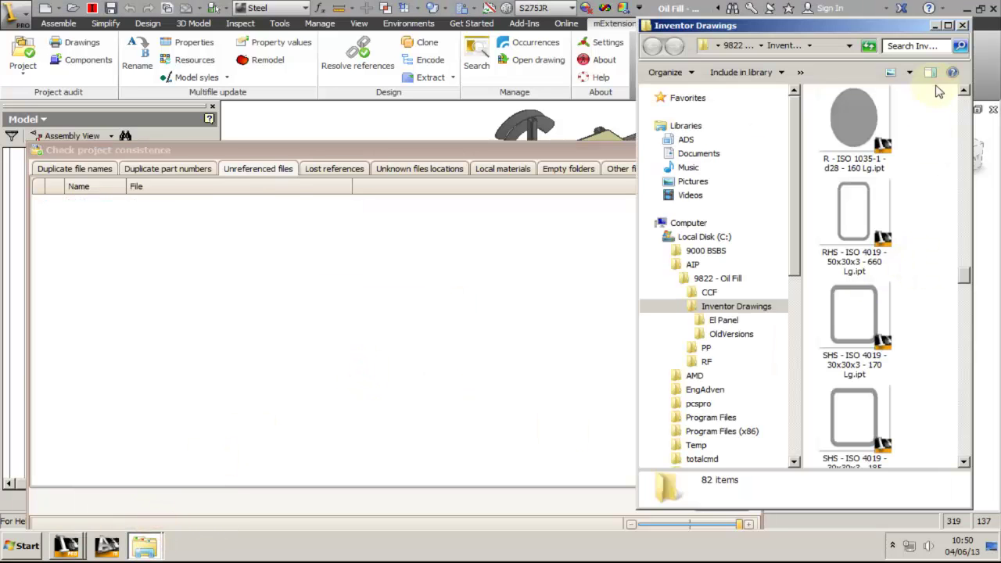
scroll(941, 169, "down", 2)
scroll(938, 160, "up", 2)
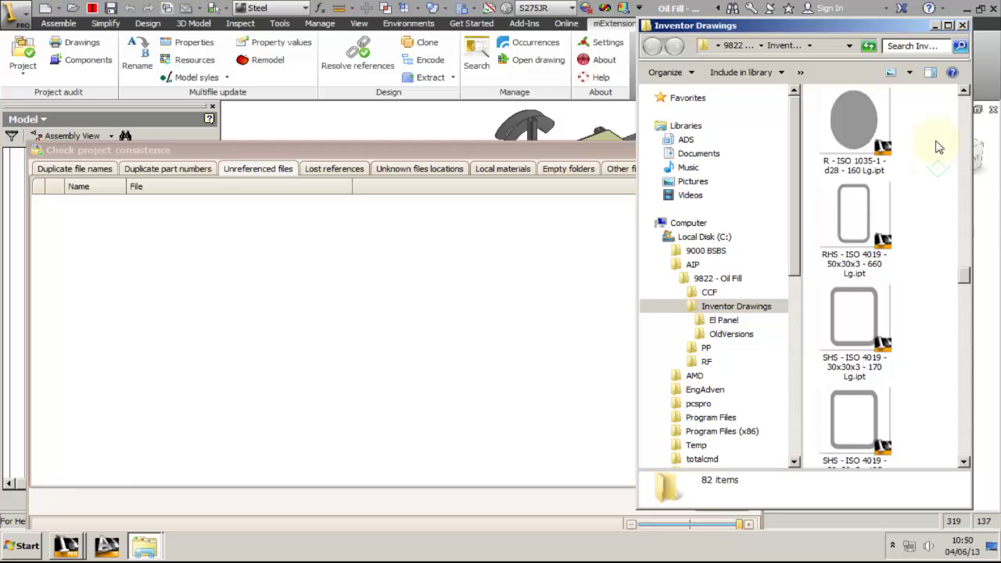
left_click(936, 26)
left_click(313, 170)
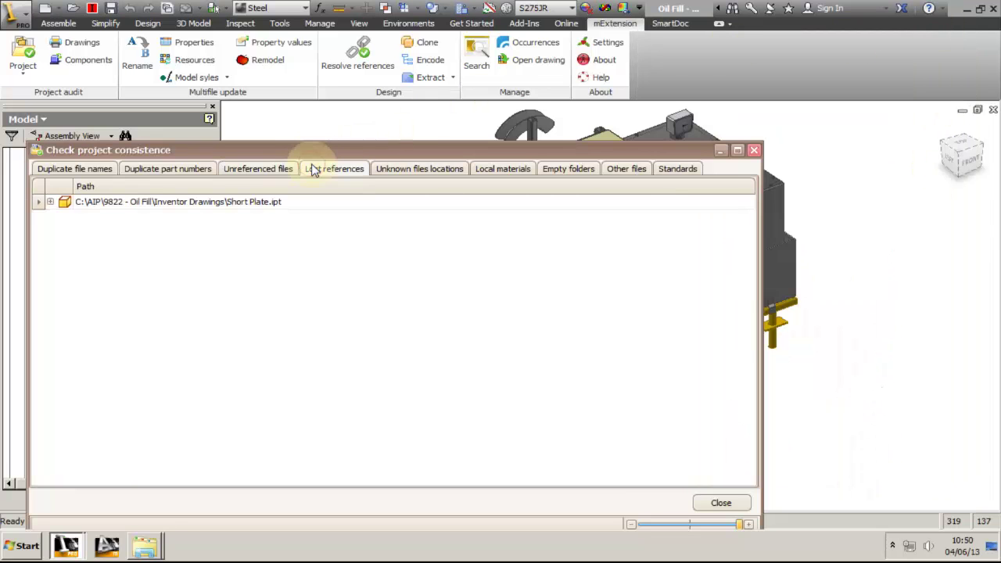
- Expand Short Plate.ipt and inspect its parent Short Plate.idw in the El Panel folder
left_click(50, 201)
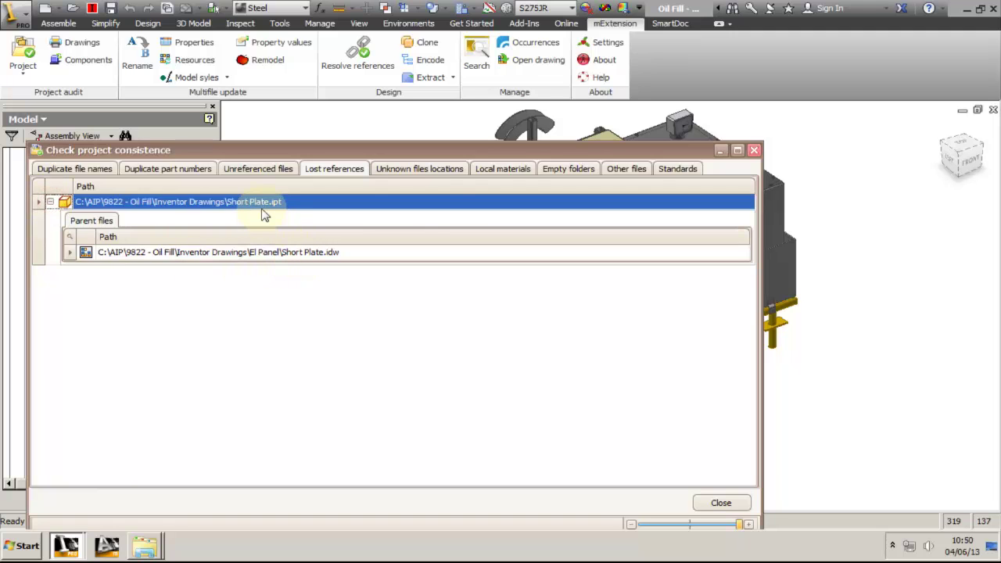
right_click(279, 254)
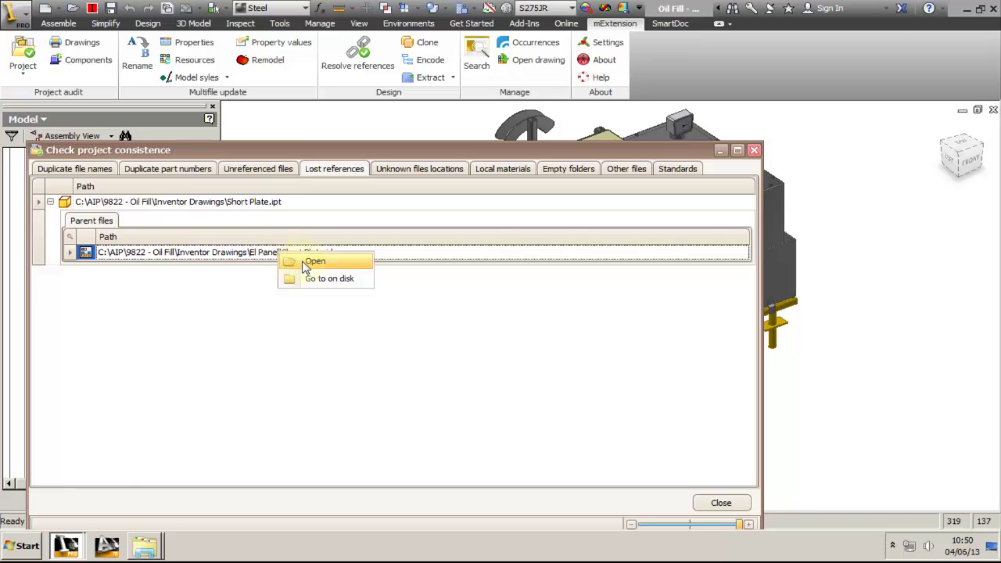
left_click(313, 279)
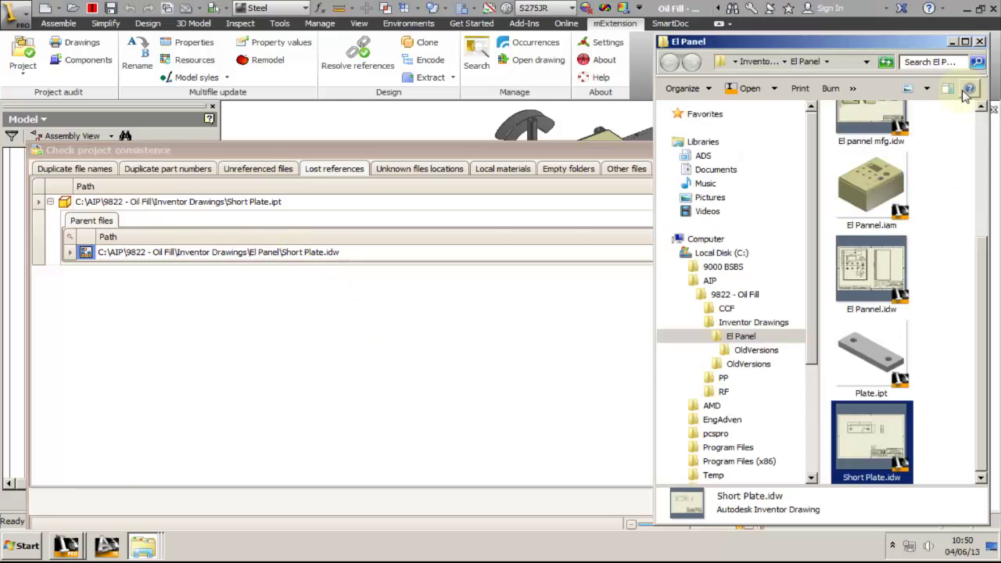
left_click_drag(657, 106, 391, 123)
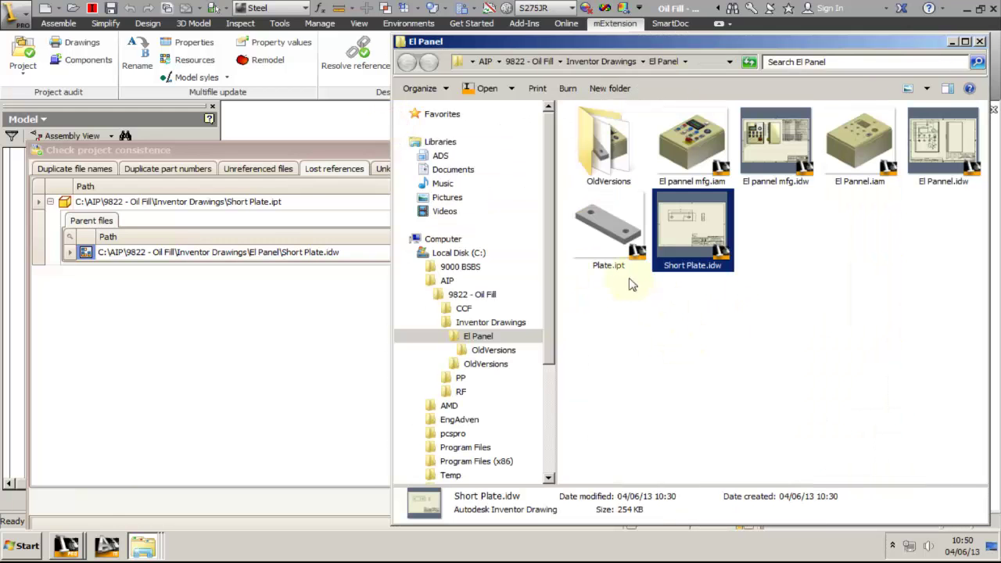
mouse_move(686, 271)
mouse_move(603, 274)
- Back in the audit, open the Short Plate.idw drawing from its parent row
left_click(308, 306)
left_click(300, 254)
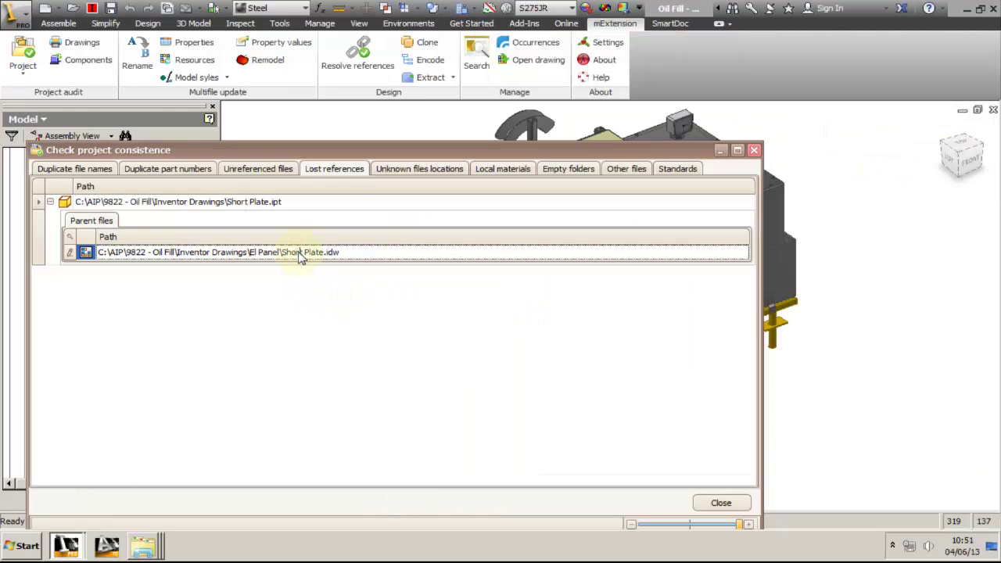
right_click(84, 254)
left_click(108, 266)
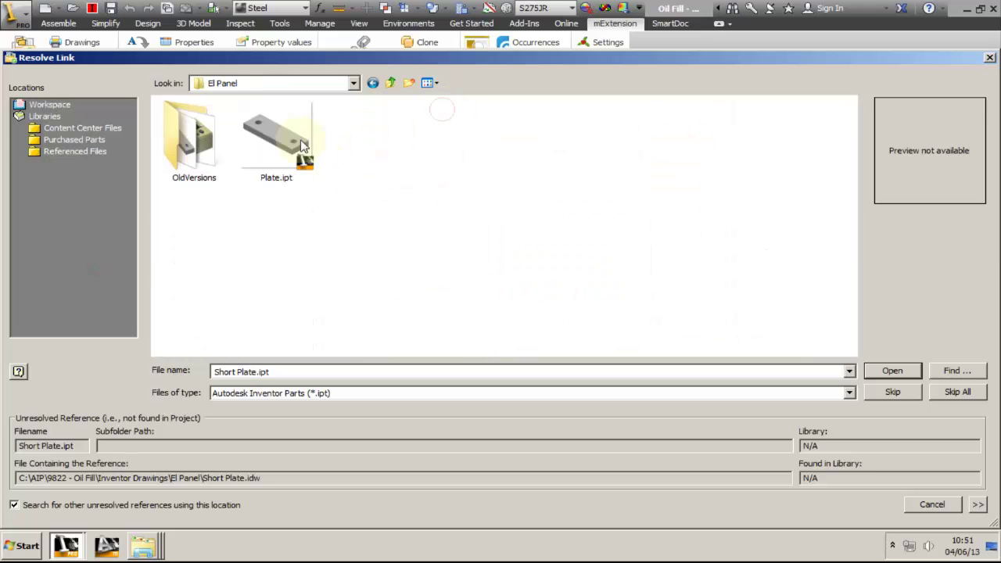
- Relink the drawing's missing part to Plate.ipt, close it, and show the empty unknown locations list
left_click(270, 138)
left_click(892, 370)
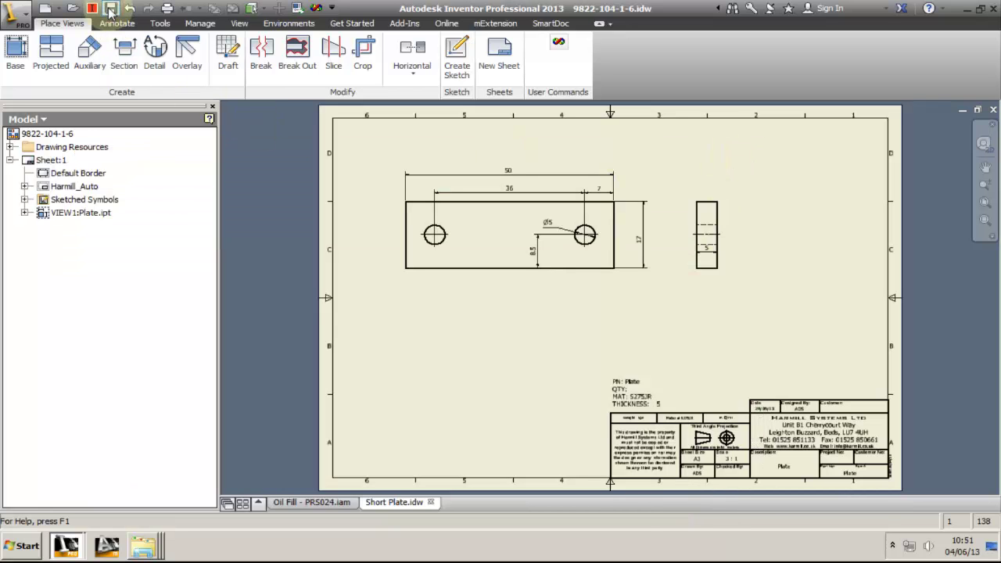
left_click(993, 110)
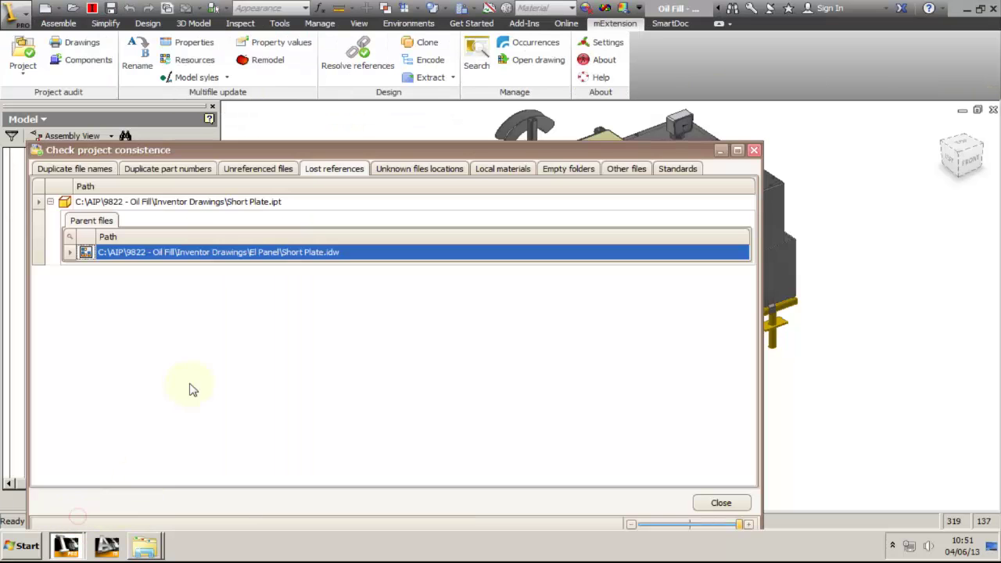
left_click(419, 173)
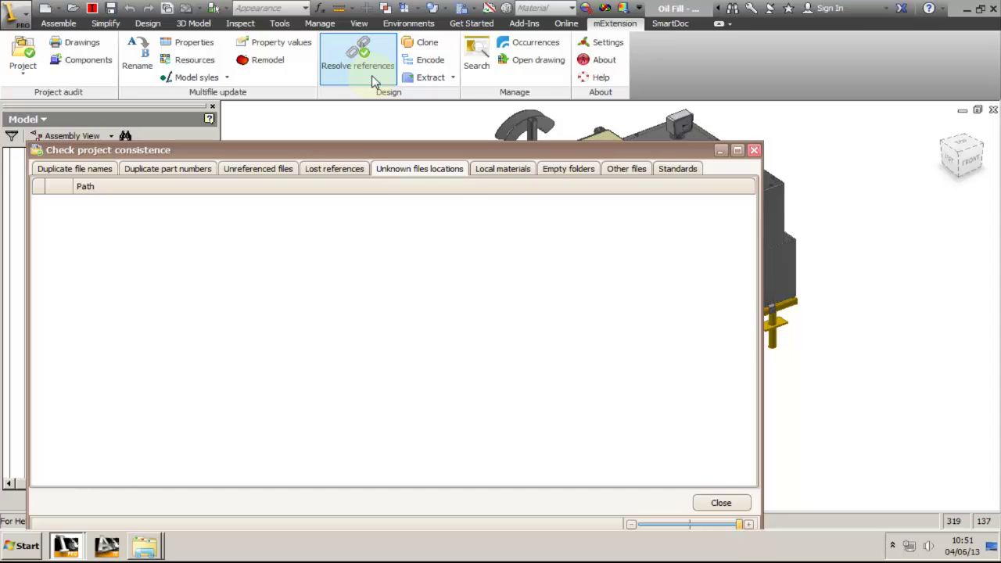
- Review which parts use the local materials Brass, Soft Yellow and S275
left_click(503, 169)
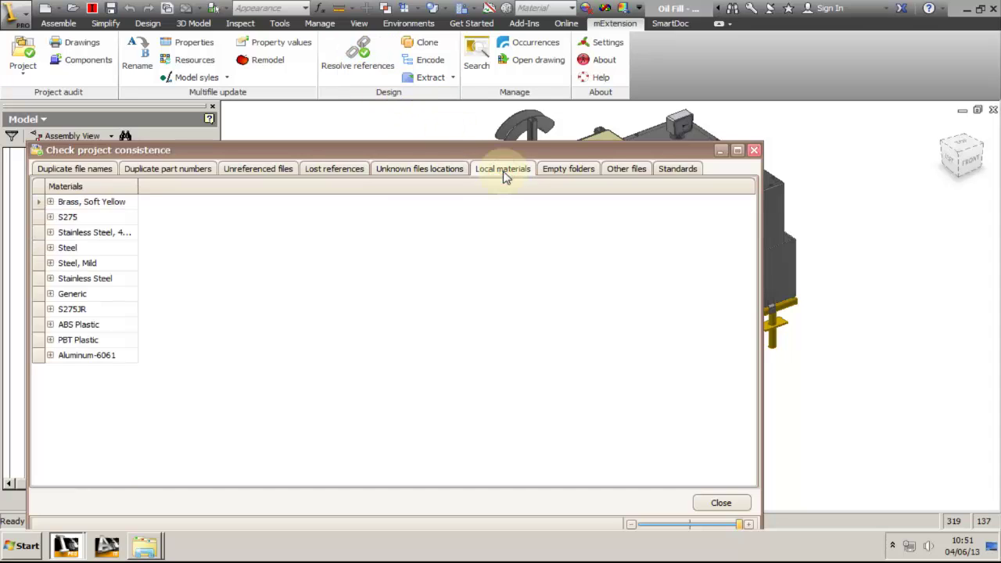
left_click(50, 202)
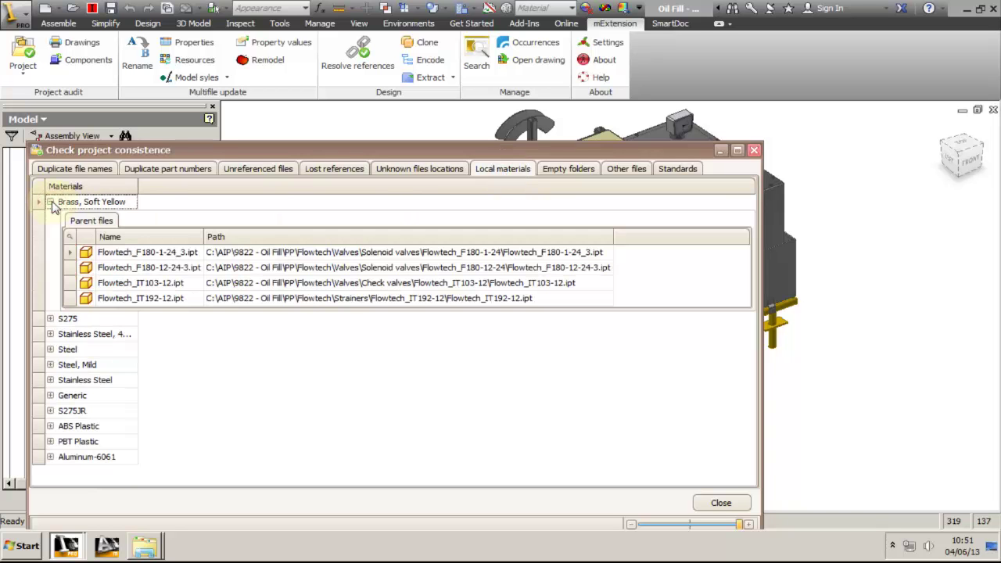
left_click(50, 202)
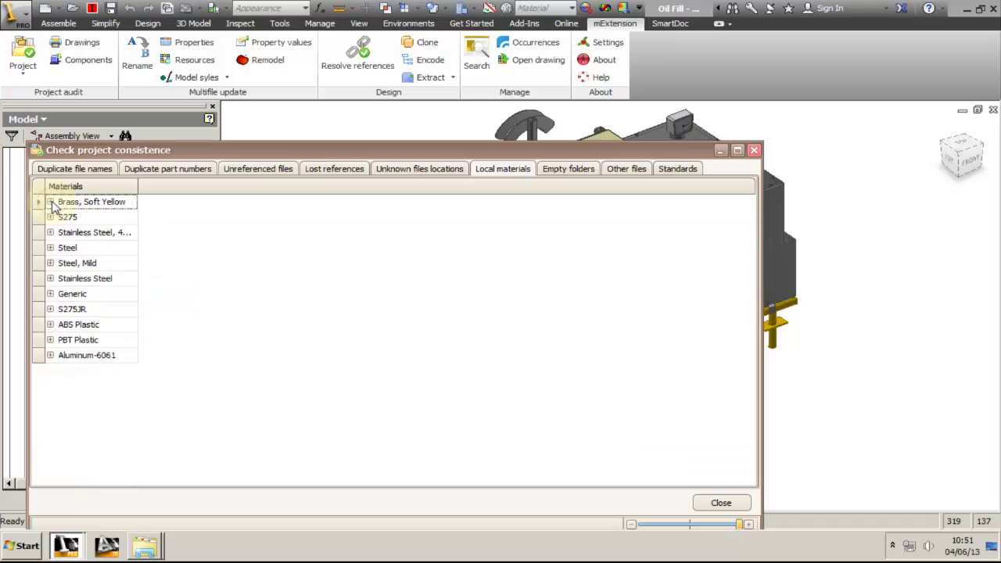
left_click(50, 218)
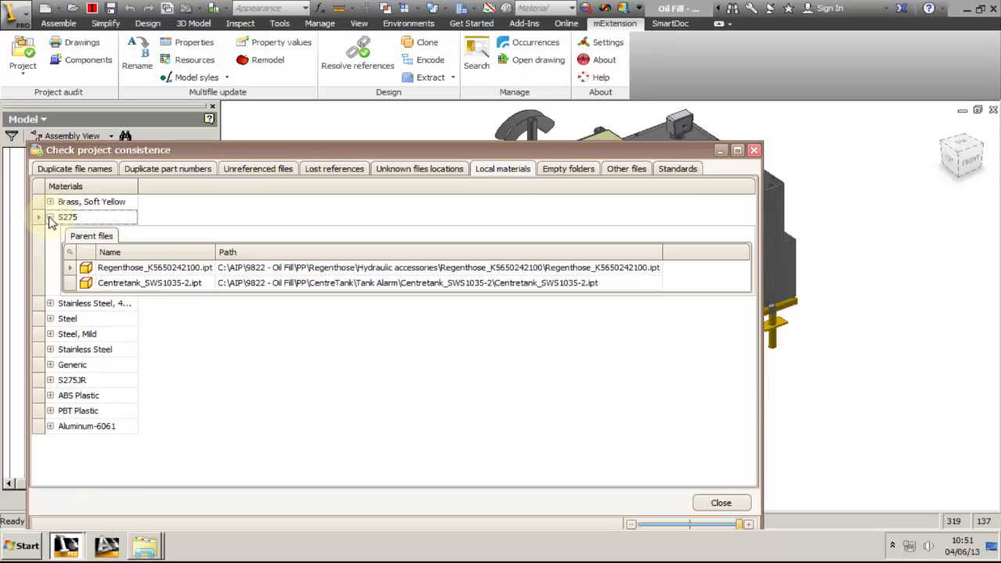
left_click(50, 217)
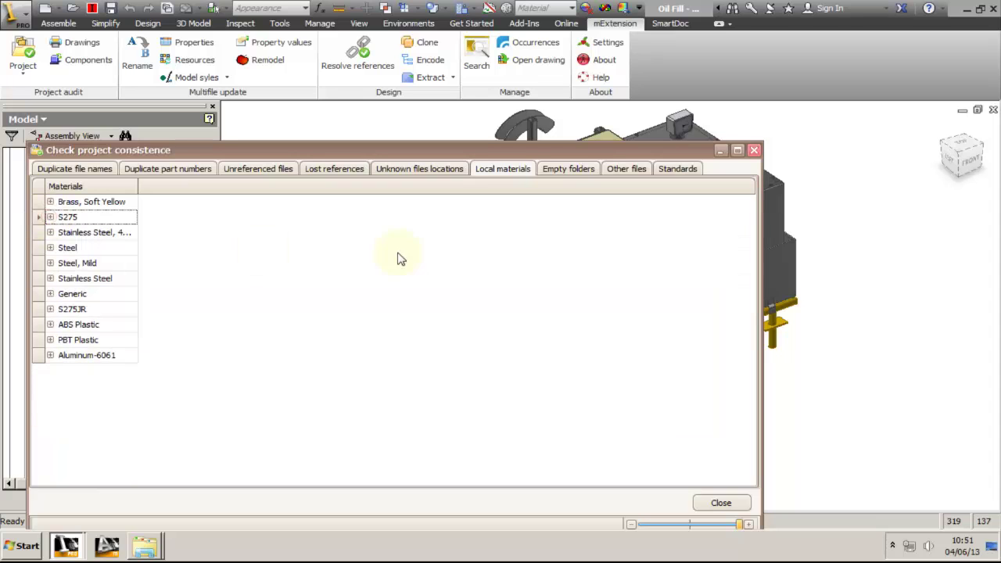
- Check for empty folders, then select the stray 0900766b80e4eb74.pdf under other files
left_click(565, 170)
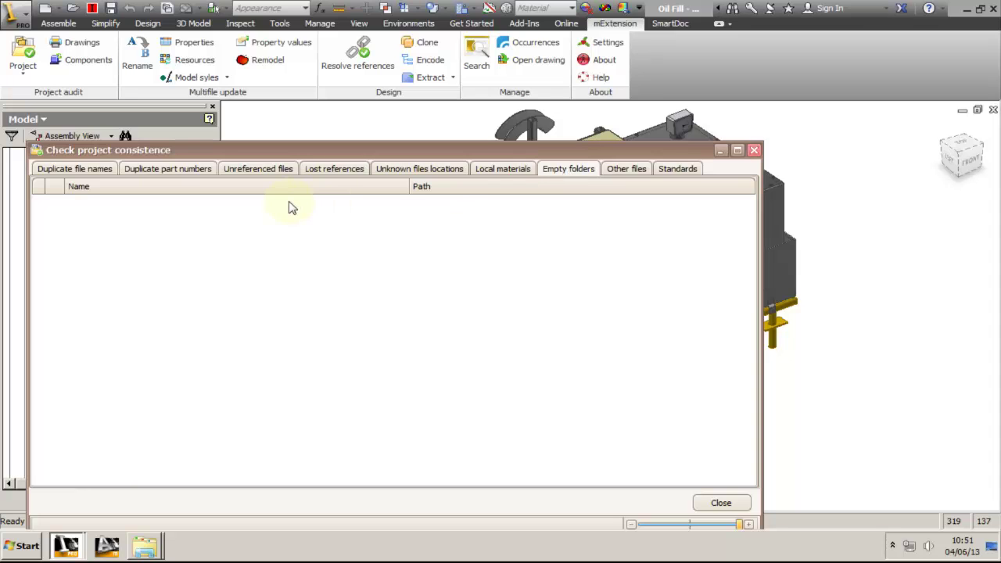
left_click(615, 170)
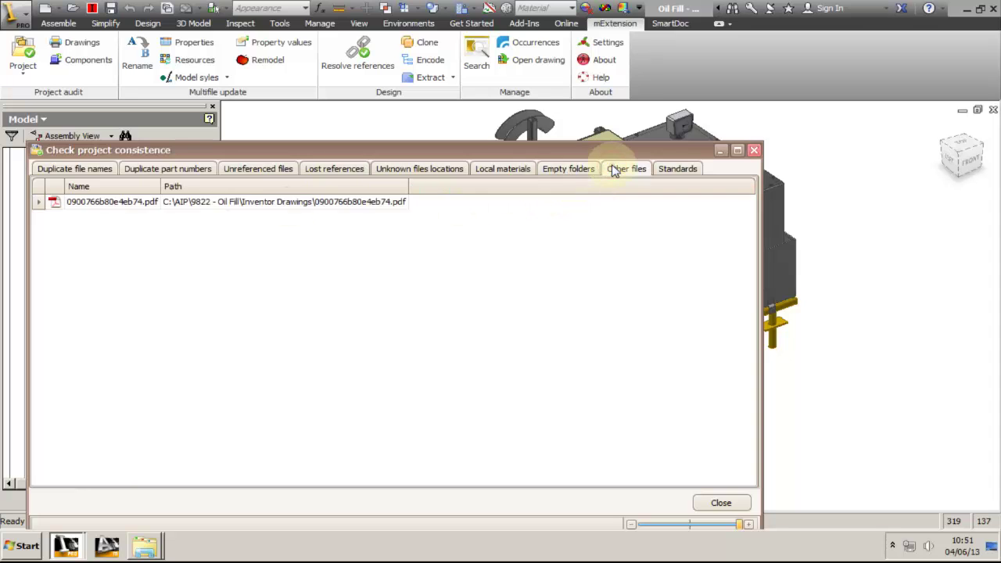
left_click(145, 203)
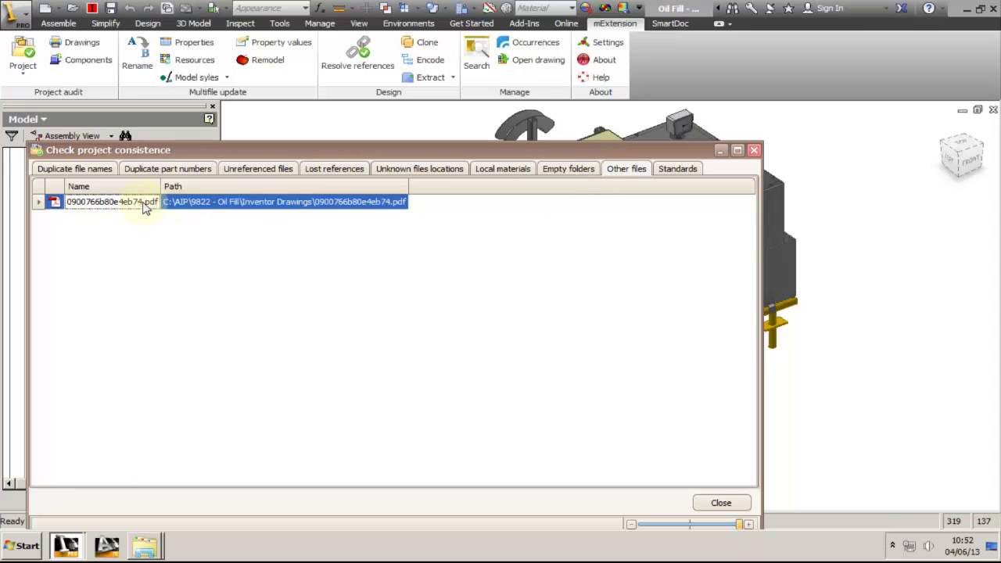
right_click(145, 205)
left_click(178, 230)
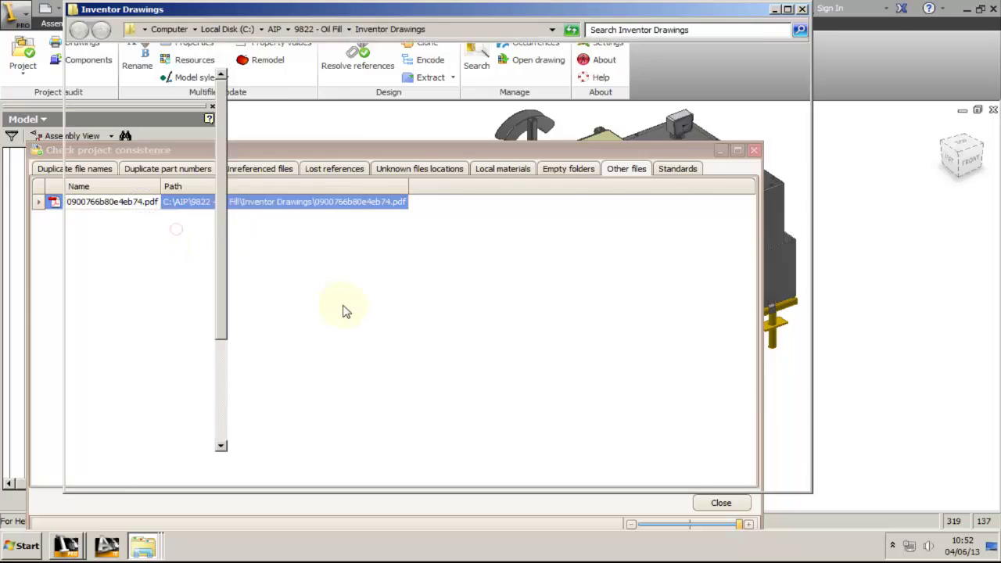
left_click_drag(805, 152, 718, 99)
double_click(648, 114)
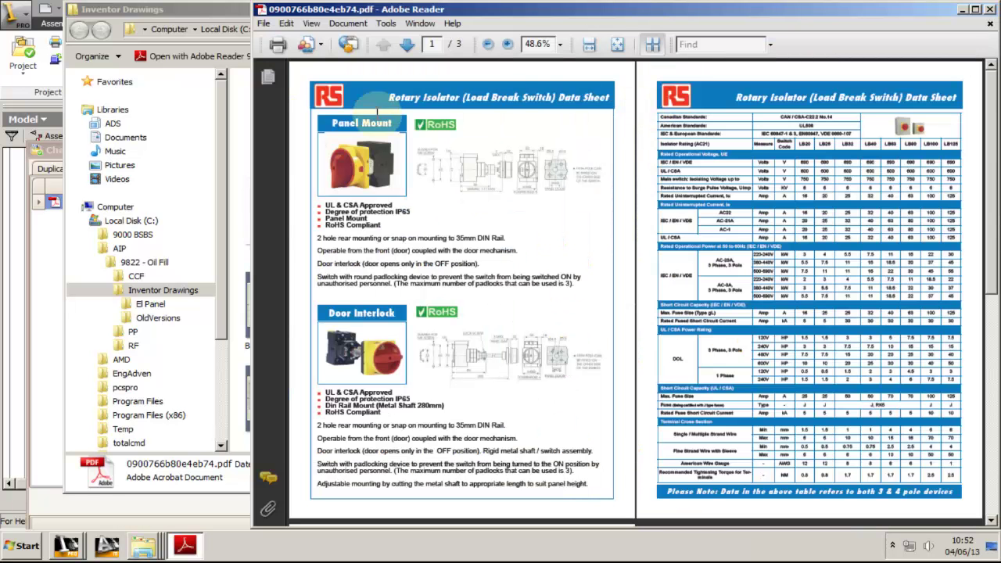
left_click(991, 9)
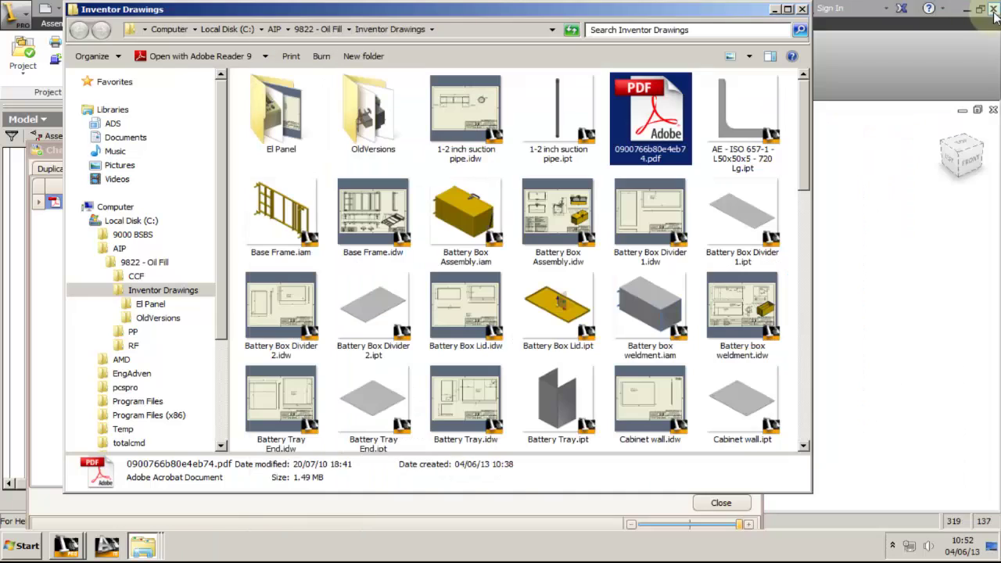
left_click(803, 9)
- Delete the stray PDF from the project and confirm with Yes
right_click(104, 202)
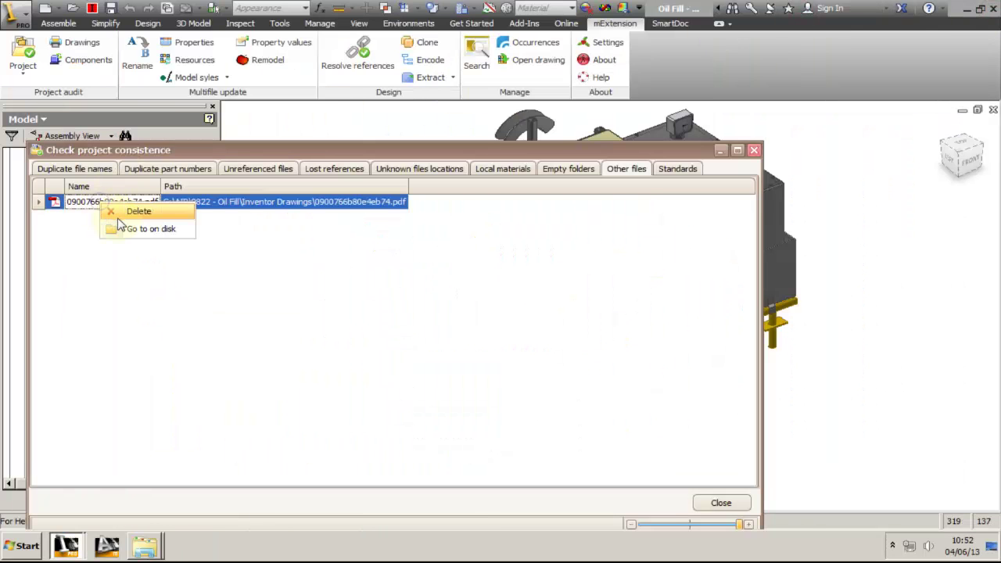
left_click(119, 219)
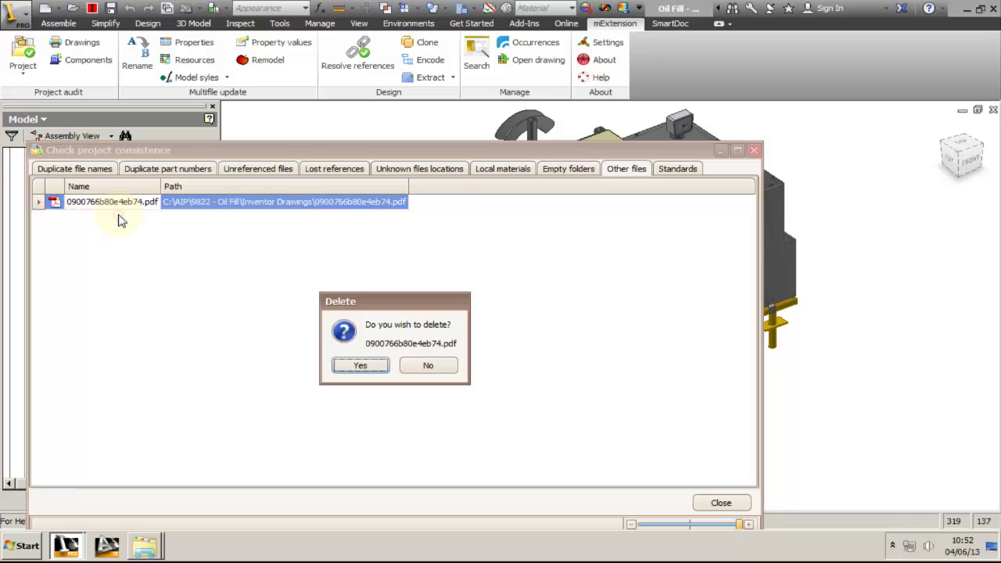
left_click(369, 370)
- Sort the standard parts by name and locate ISO 4017 - M5 x 10 in the assembly
left_click(677, 169)
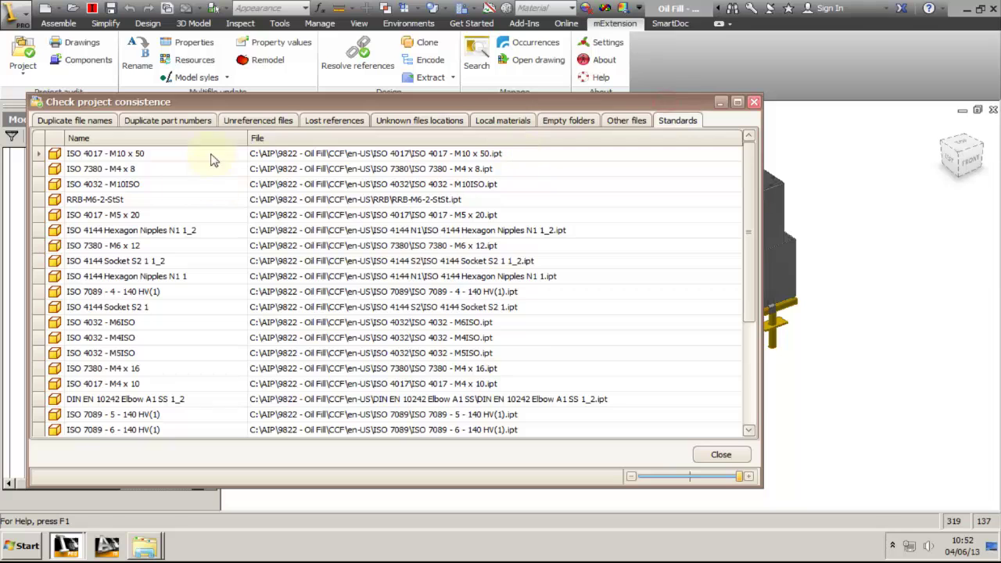
left_click(212, 147)
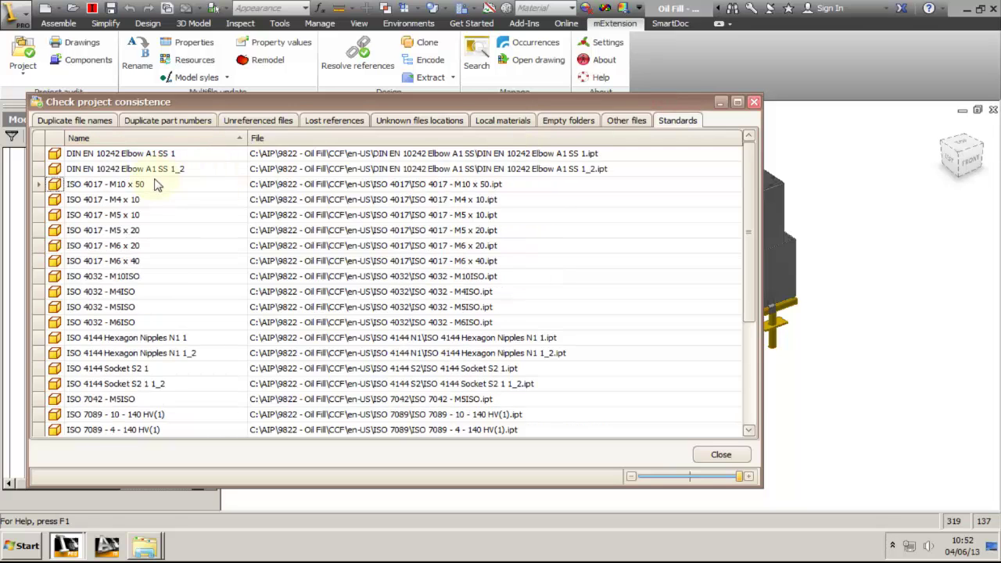
right_click(40, 216)
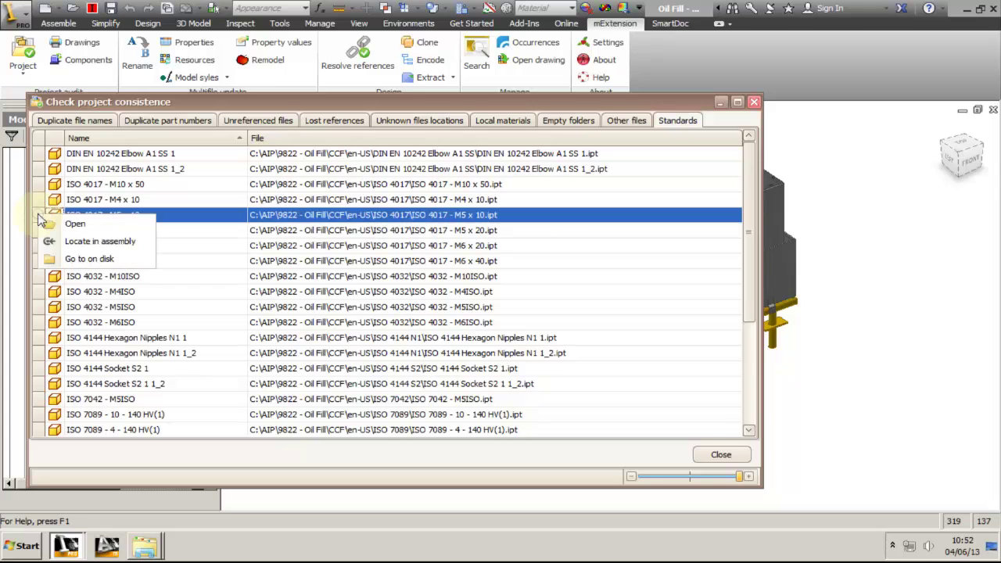
left_click(99, 242)
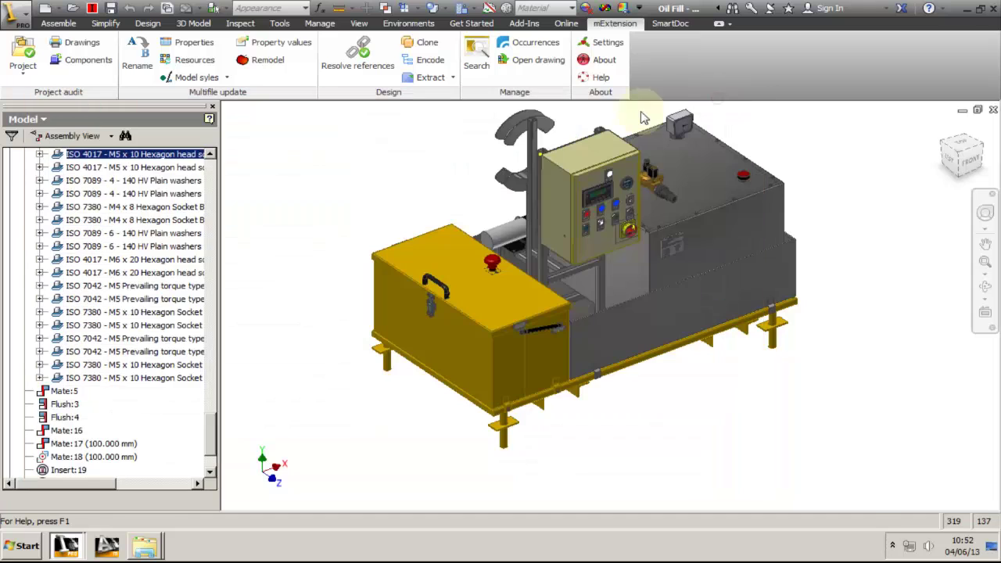
right_click(133, 154)
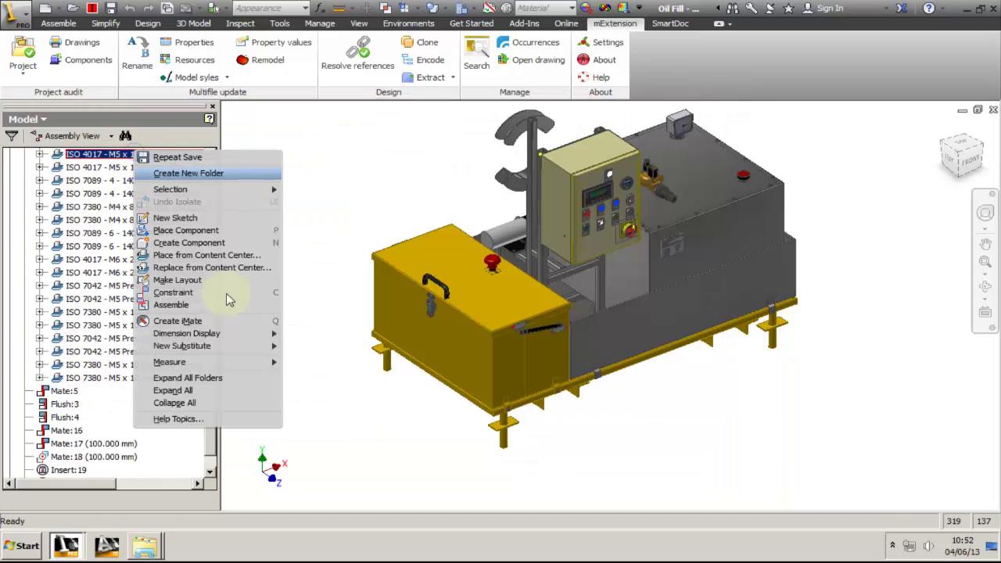
- Zoom the model onto the ISO 4017 - M5 x 10 screw, then zoom back out
left_click(92, 157)
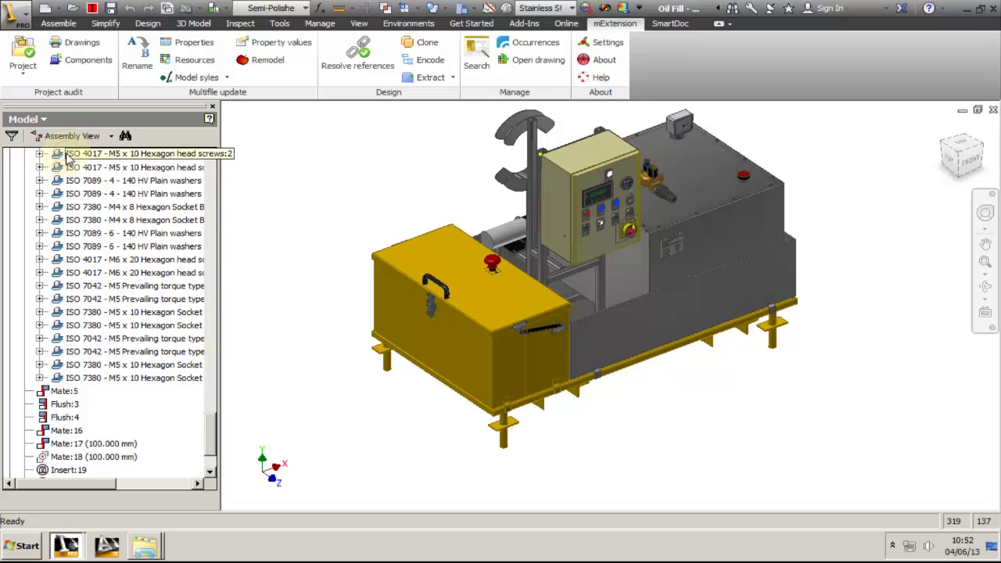
right_click(69, 159)
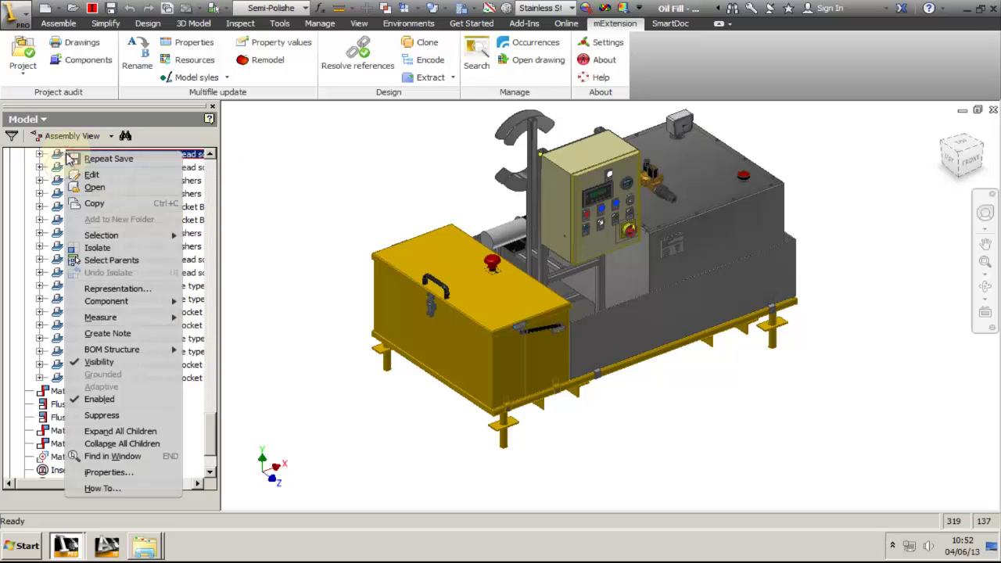
left_click(131, 456)
key("F5")
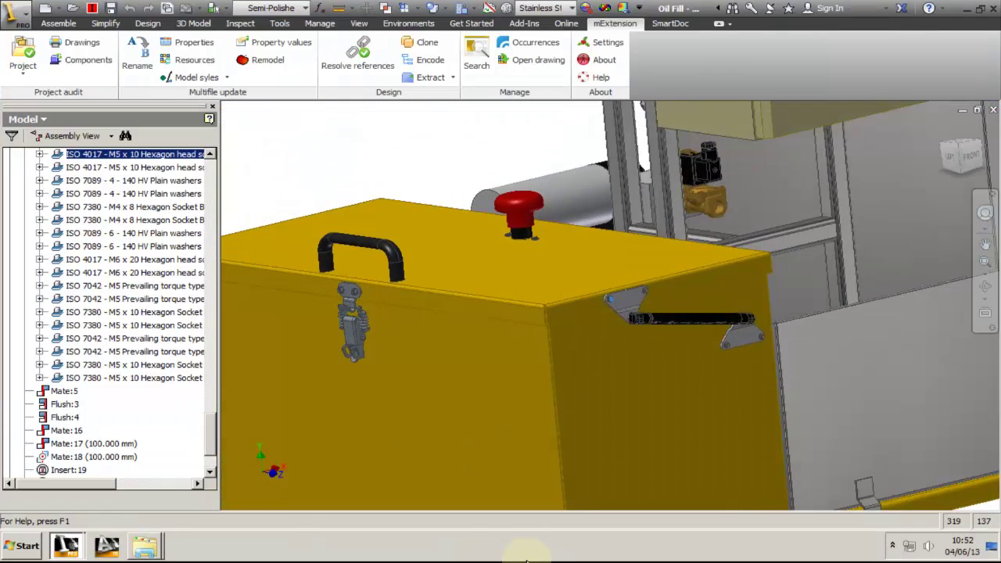
- Locate the ISO 4017 - M5 x 20 screws in the assembly and expand their browser entry
mouse_move(67, 546)
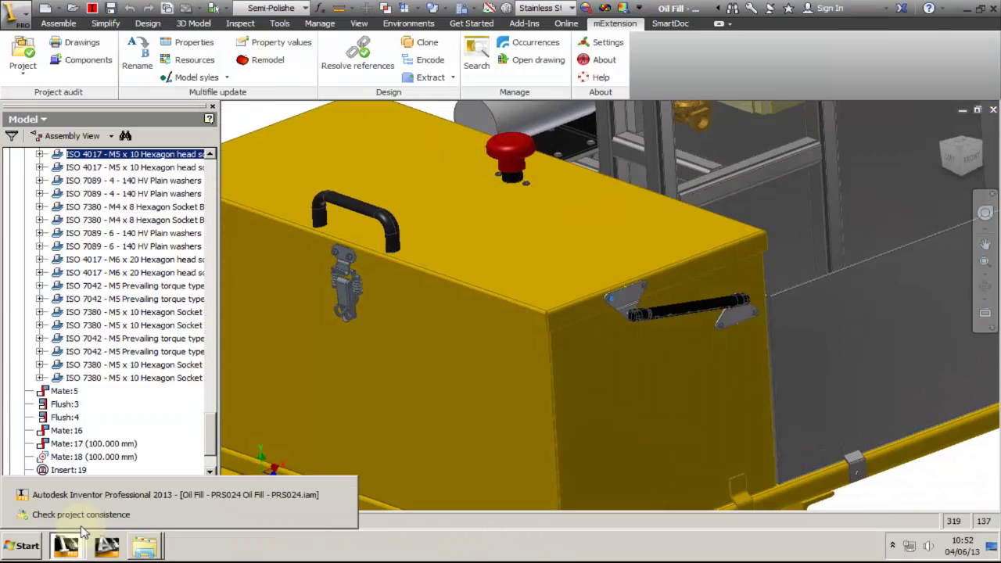
left_click(91, 516)
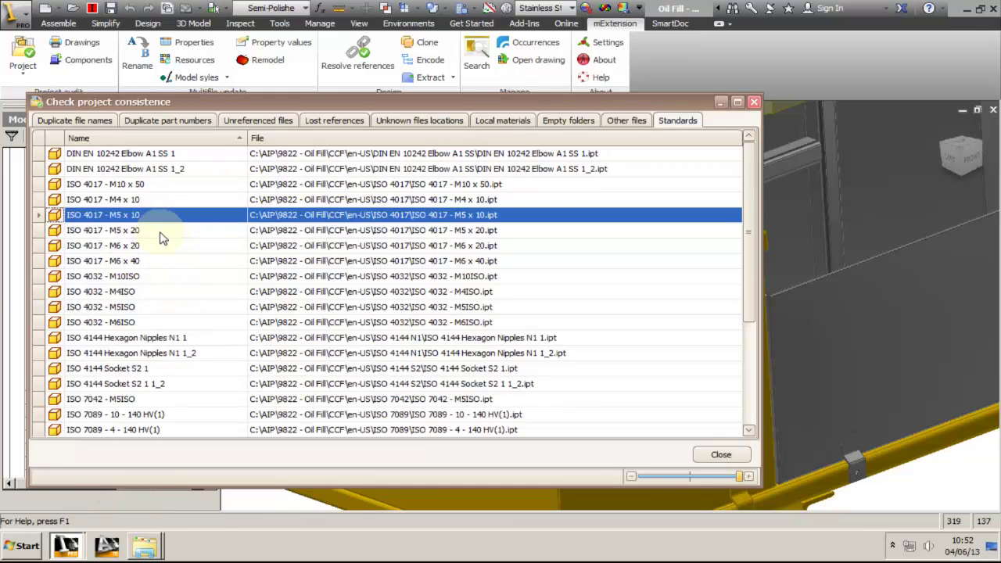
right_click(161, 234)
left_click(205, 260)
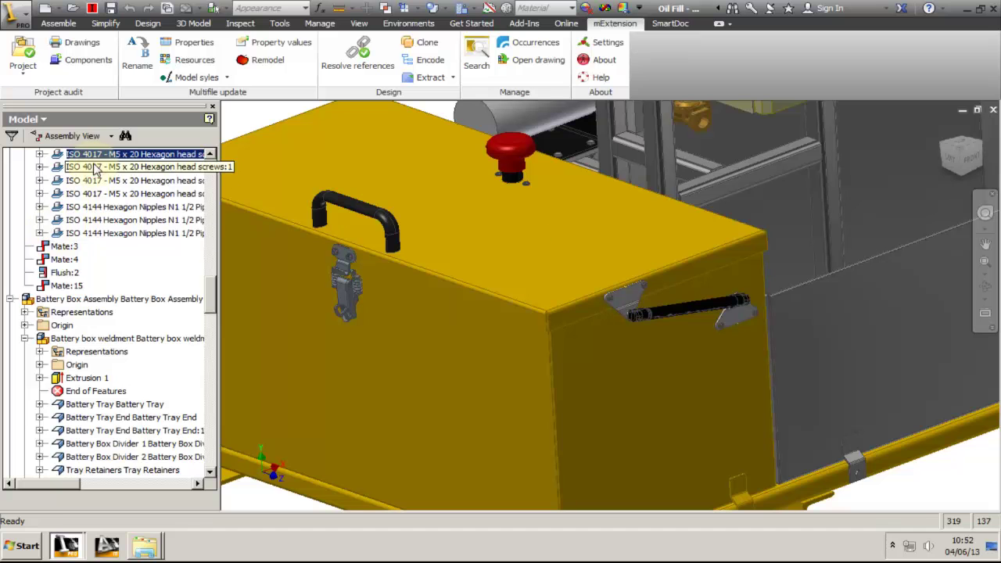
right_click(95, 156)
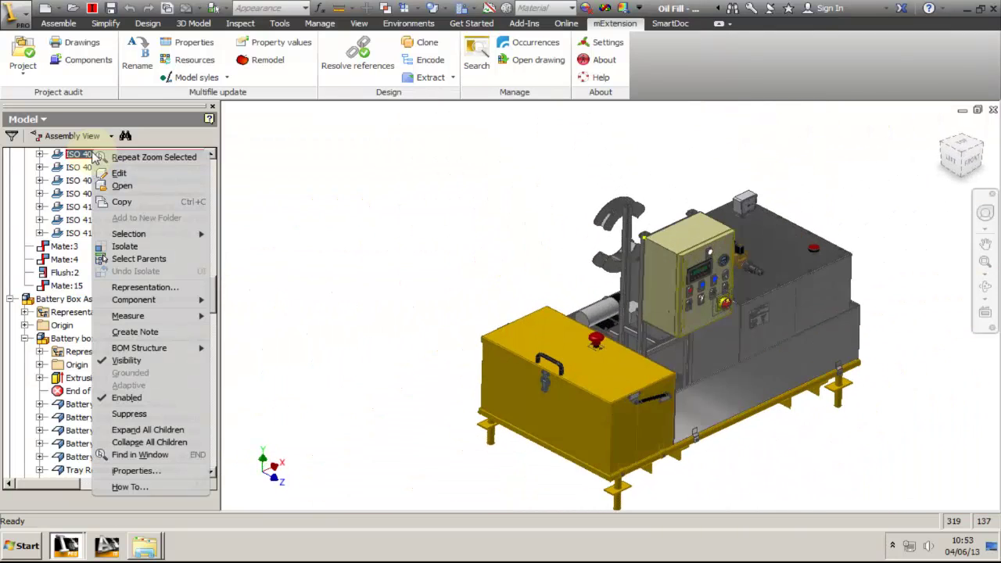
left_click(148, 431)
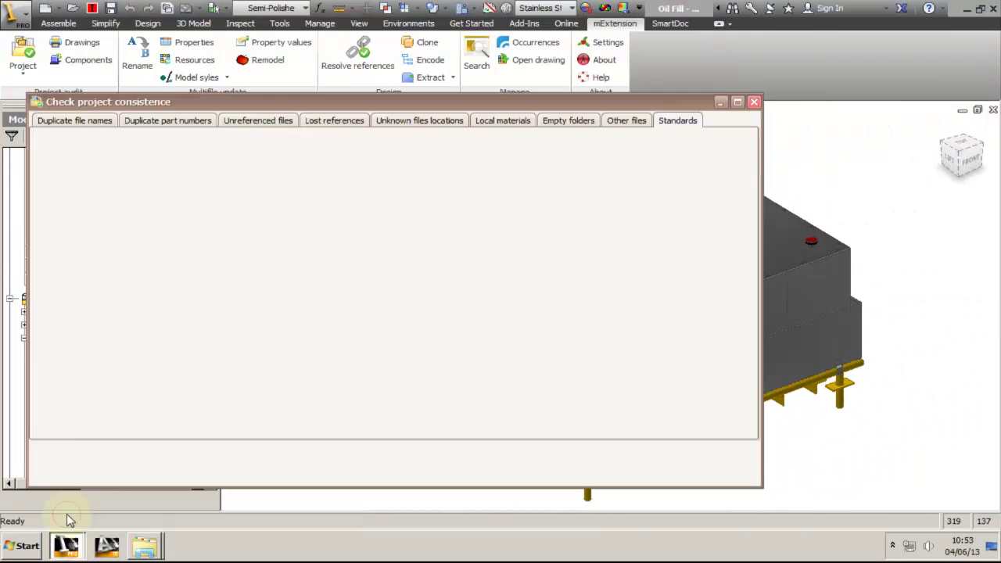
- Bring the audit back up and close the project consistency check
left_click(176, 230)
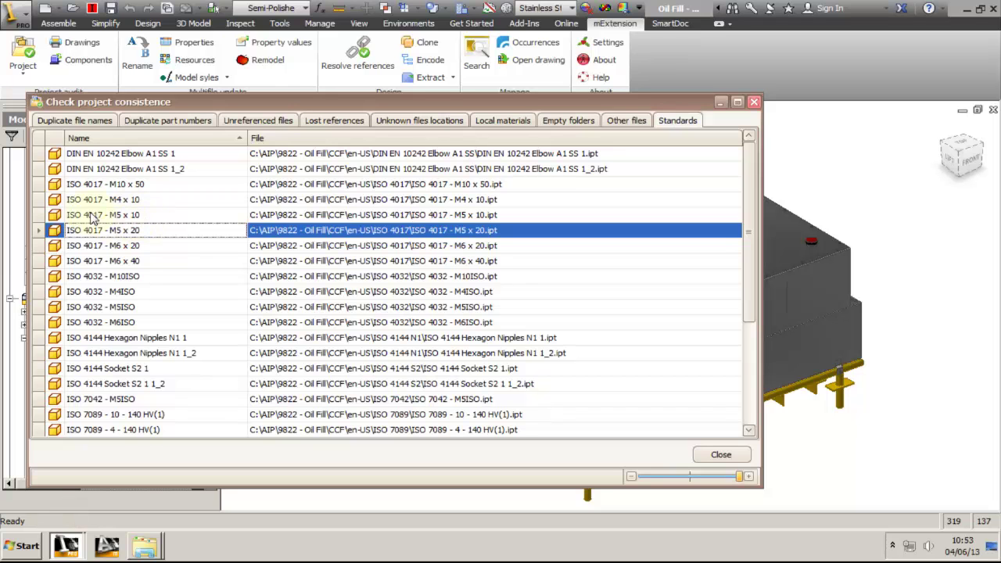
left_click_drag(750, 235, 758, 146)
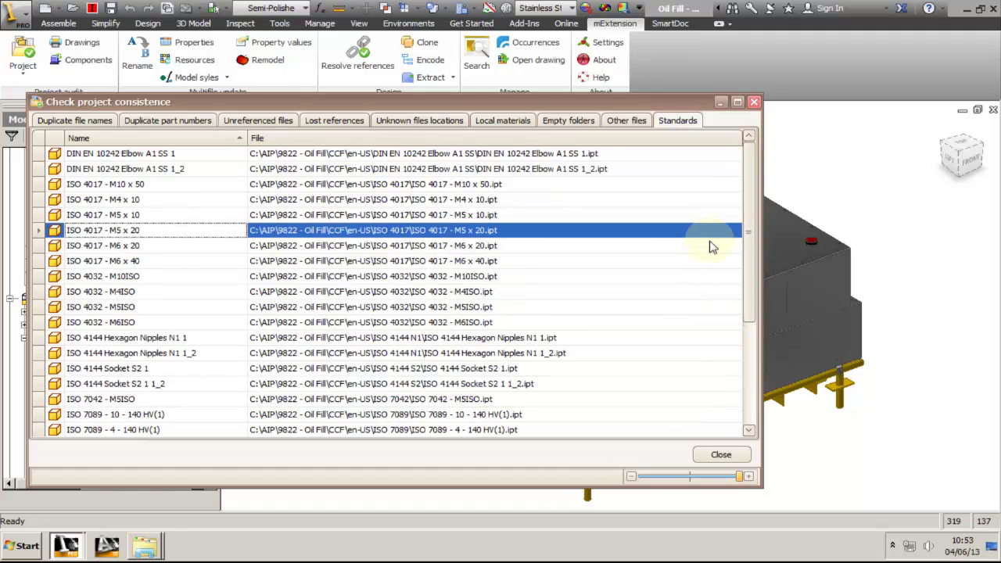
left_click(719, 457)
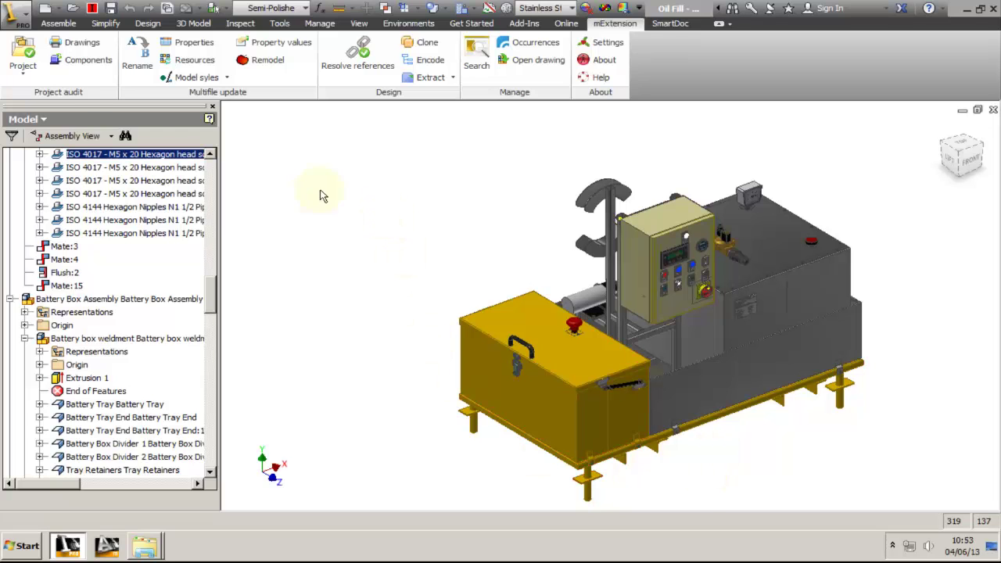
left_click(24, 73)
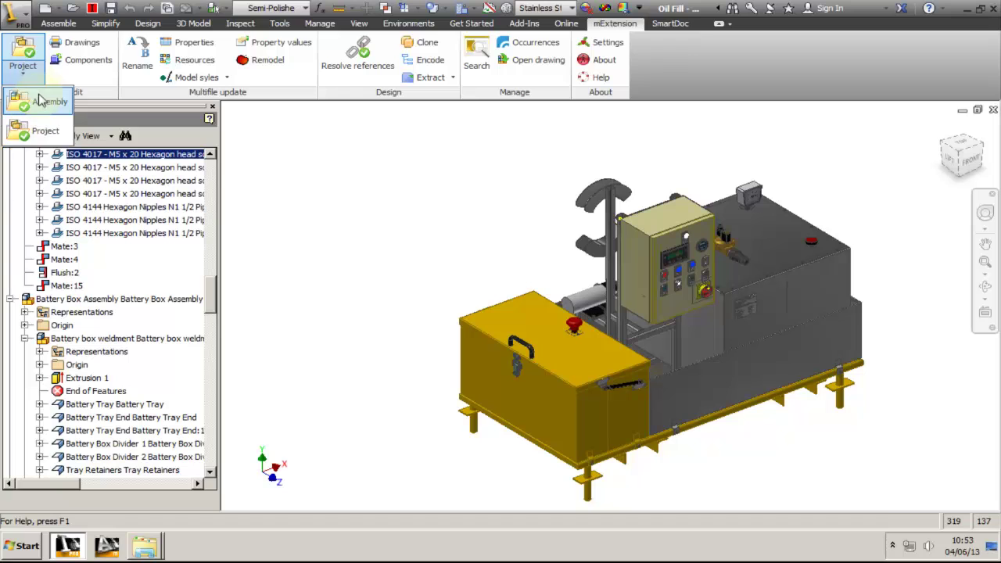
- Audit the Oil Fill assembly, check duplicate part numbers, and widen the cost estimation table showing 212.5175 kg total
left_click(43, 104)
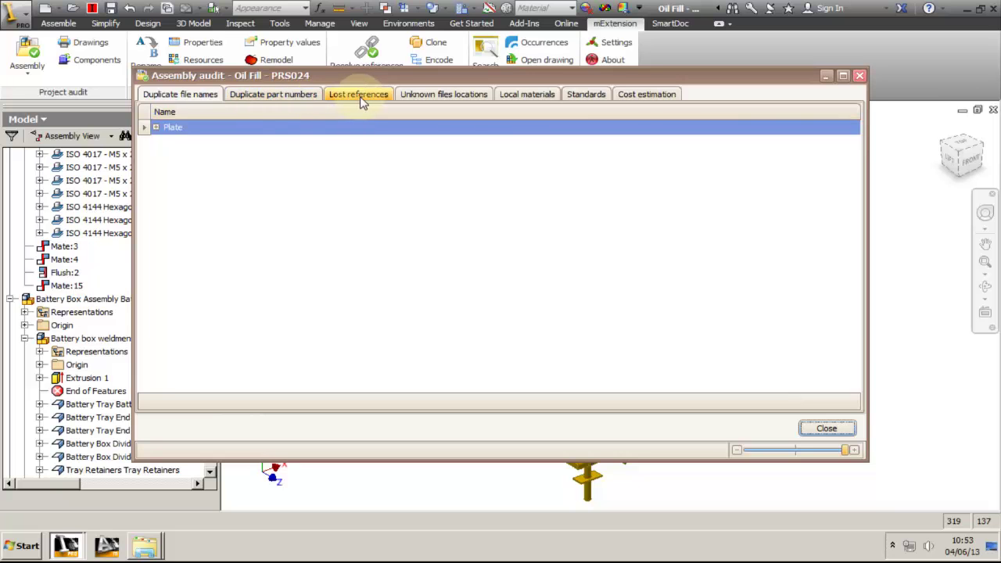
left_click(310, 98)
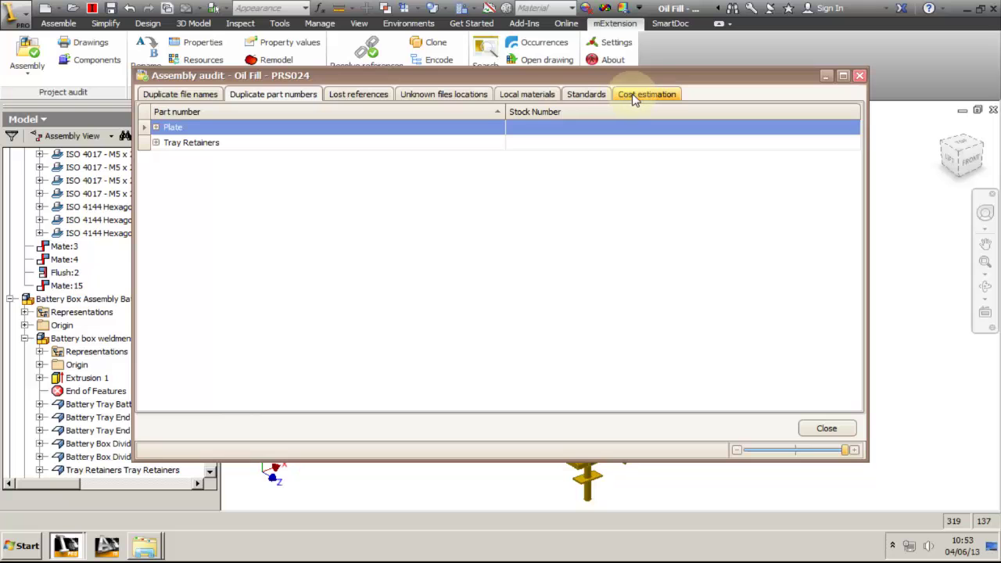
left_click(652, 97)
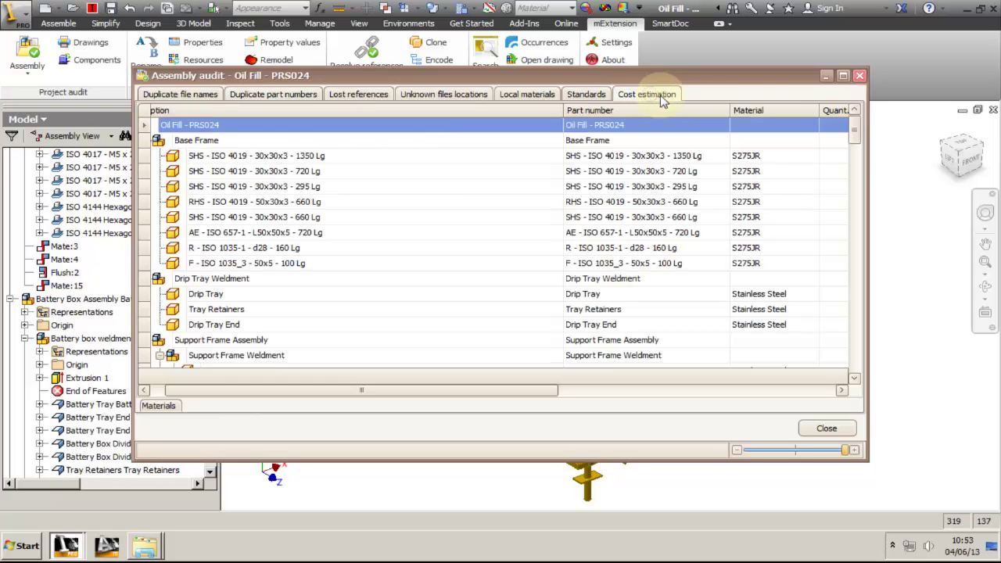
left_click_drag(564, 110, 338, 110)
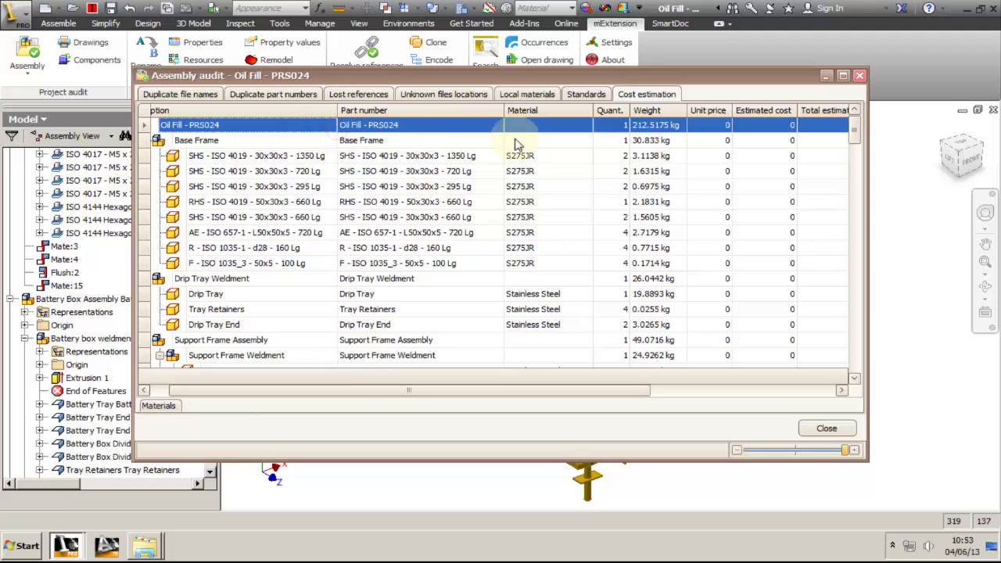
left_click(844, 75)
right_click(944, 449)
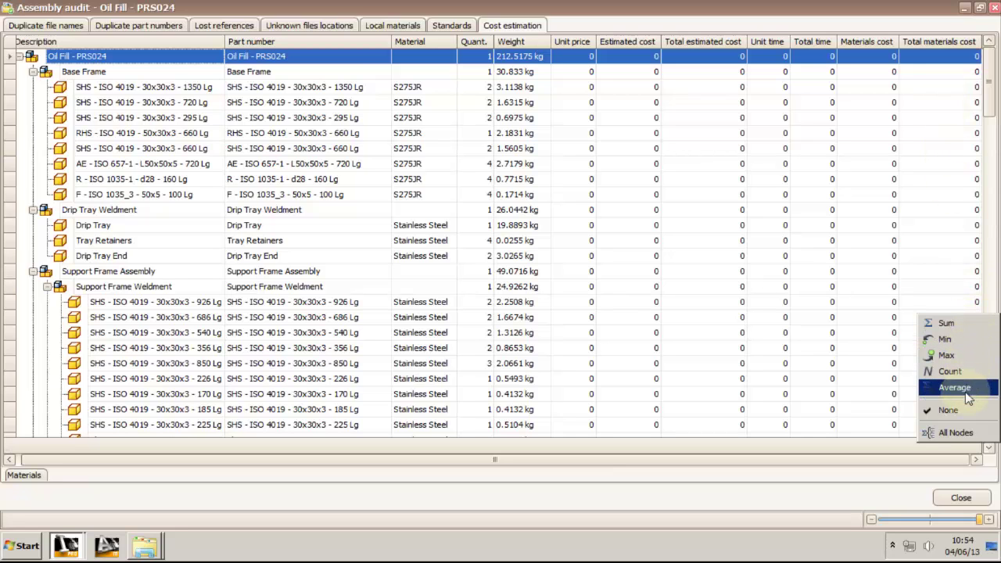
right_click(880, 447)
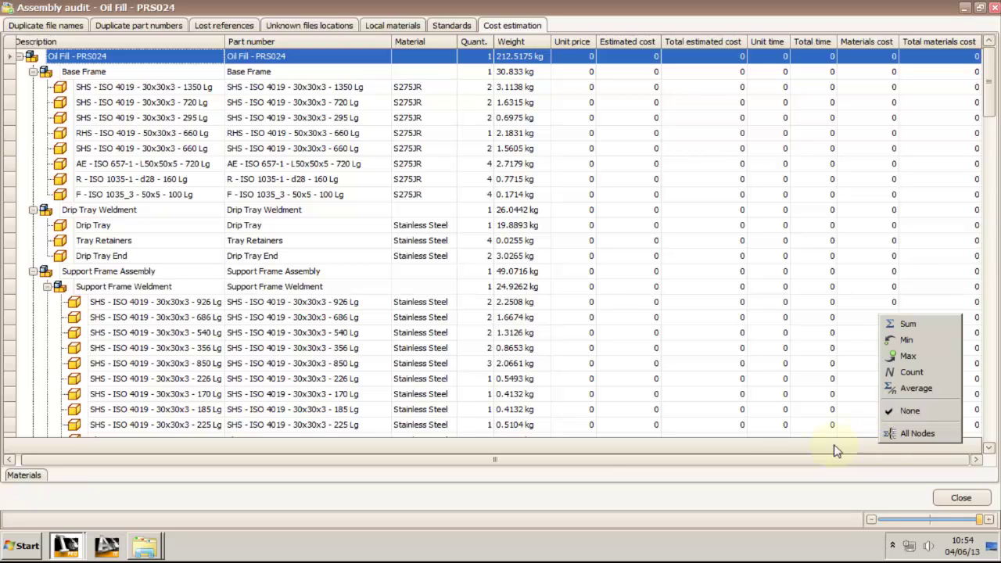
left_click(692, 447)
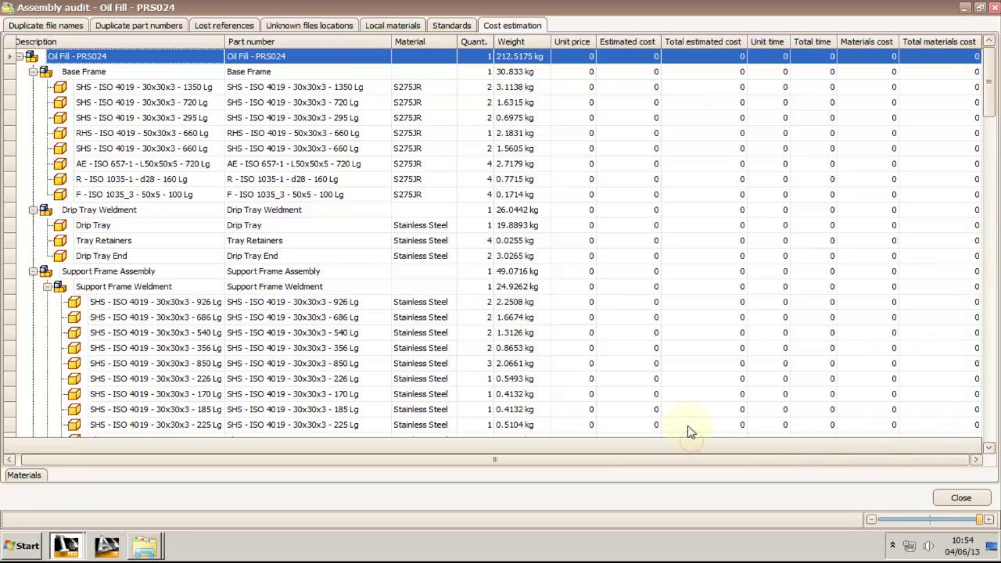